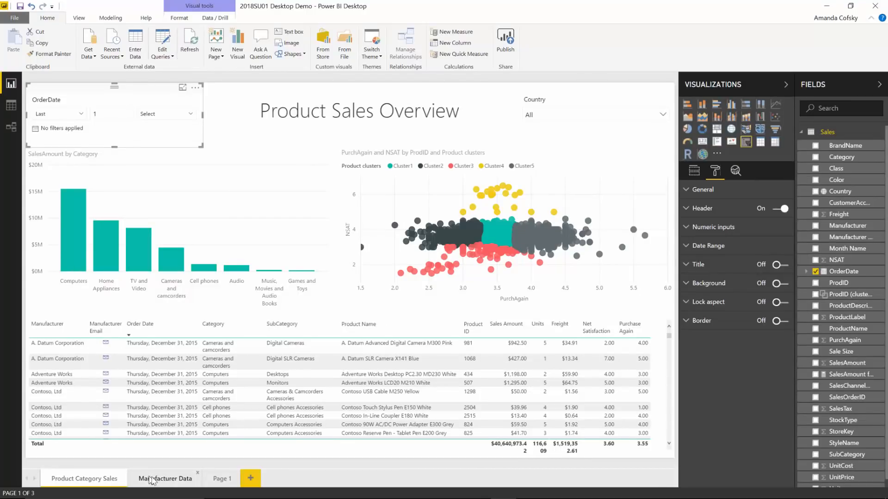
# Step: Hide the Manufacturer Data page, view the hidden page, and return to the Product Category Sales page
pyautogui.click(149, 480)
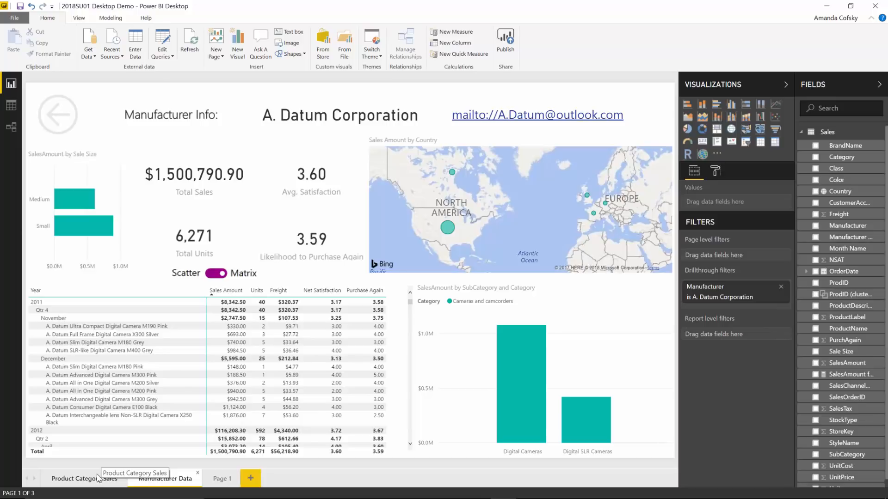
pyautogui.click(107, 474)
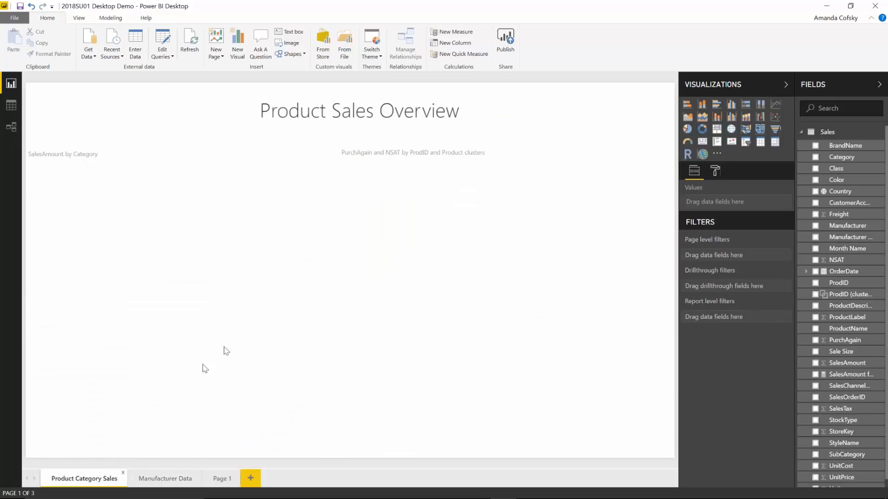
pyautogui.rightClick(159, 478)
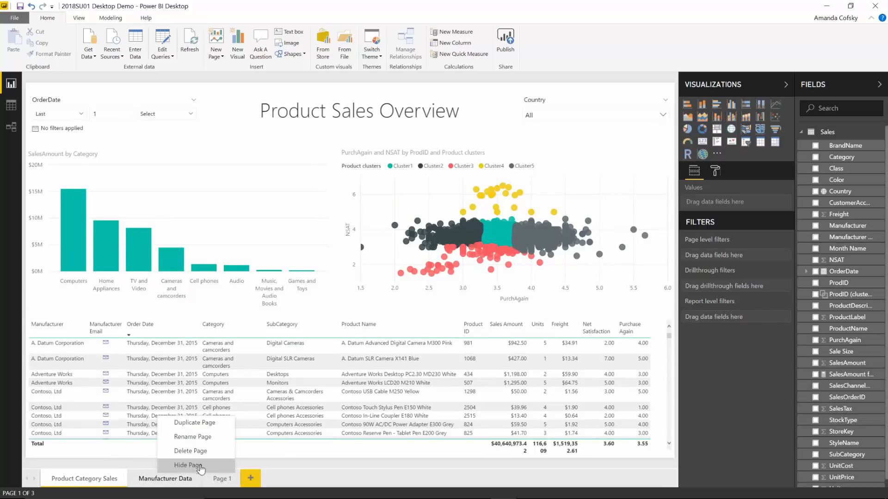
pyautogui.click(181, 466)
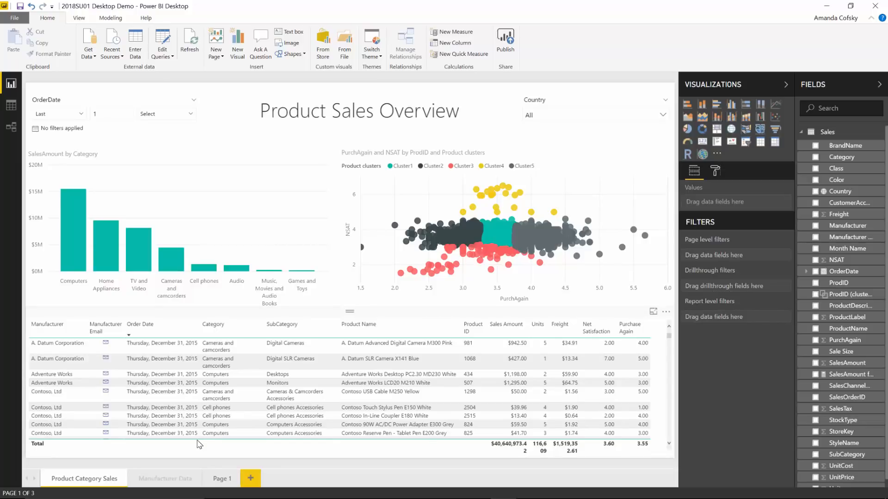
pyautogui.click(161, 478)
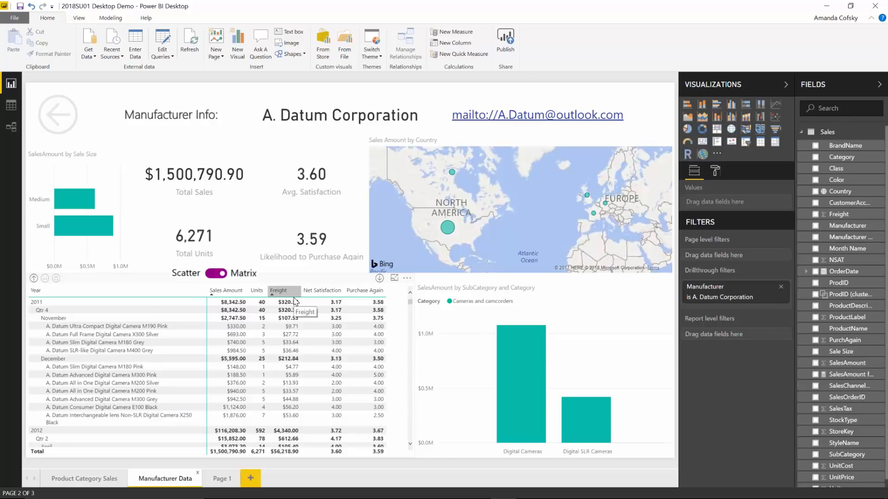
pyautogui.click(103, 480)
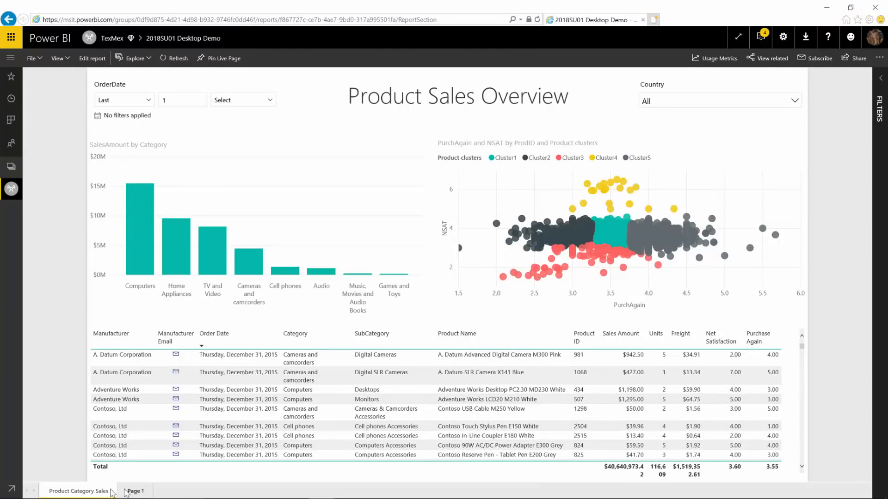
# Step: View the published report's pages in editing mode and return to Reading view
pyautogui.click(98, 63)
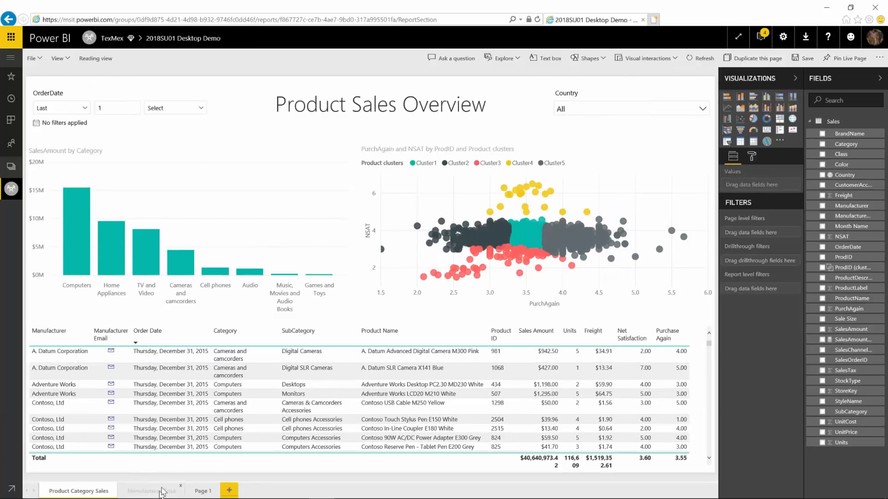
pyautogui.click(94, 63)
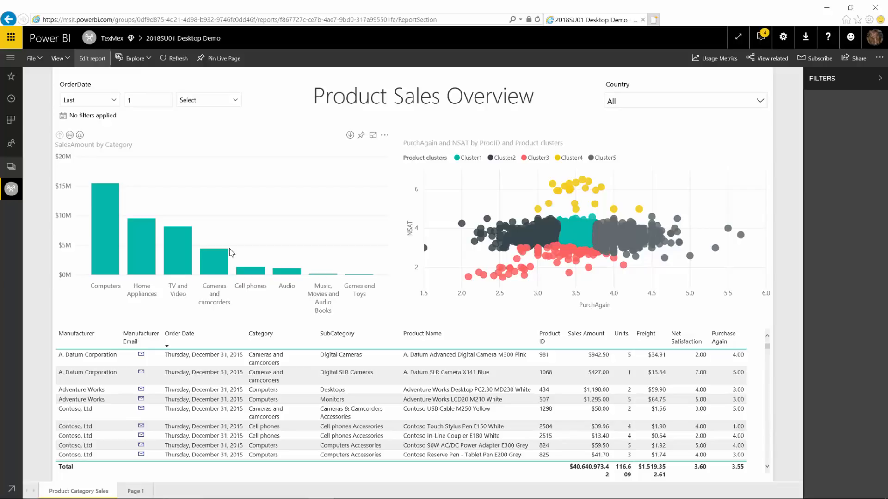
# Step: Drill through from the first A. Datum Corporation row of the sales table to the Manufacturer Data page
pyautogui.click(208, 357)
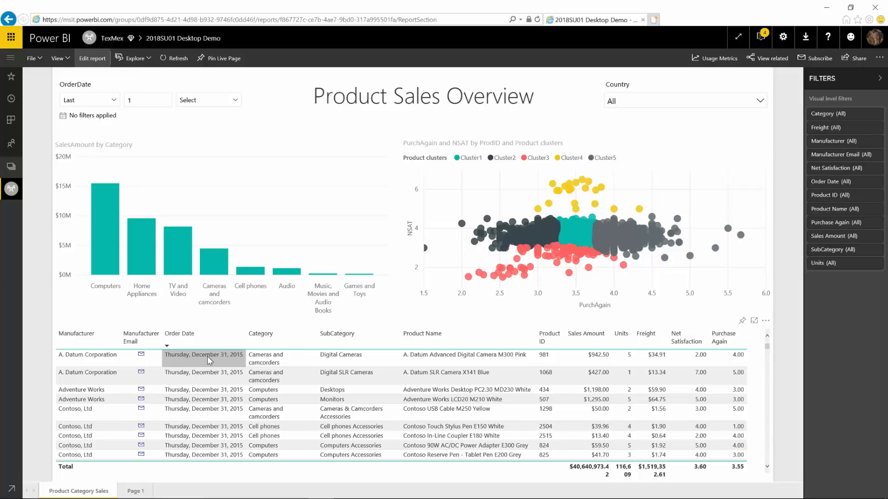
pyautogui.rightClick(207, 356)
pyautogui.moveTo(228, 402)
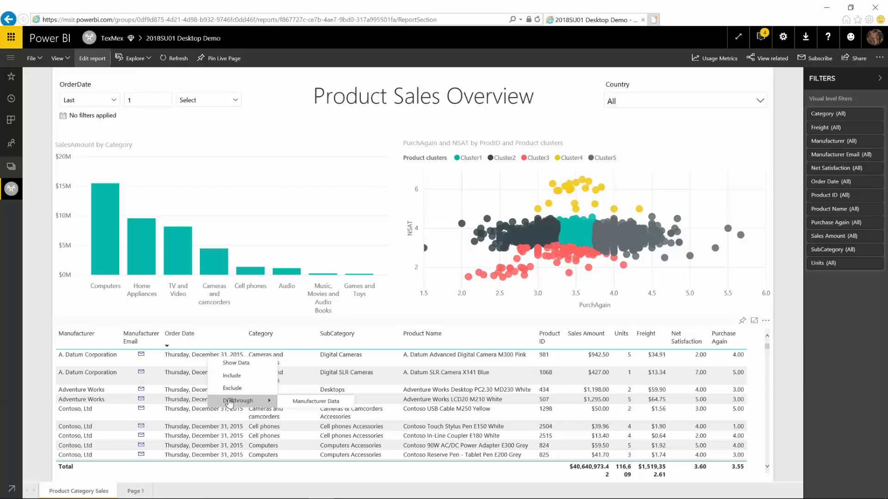
pyautogui.click(316, 402)
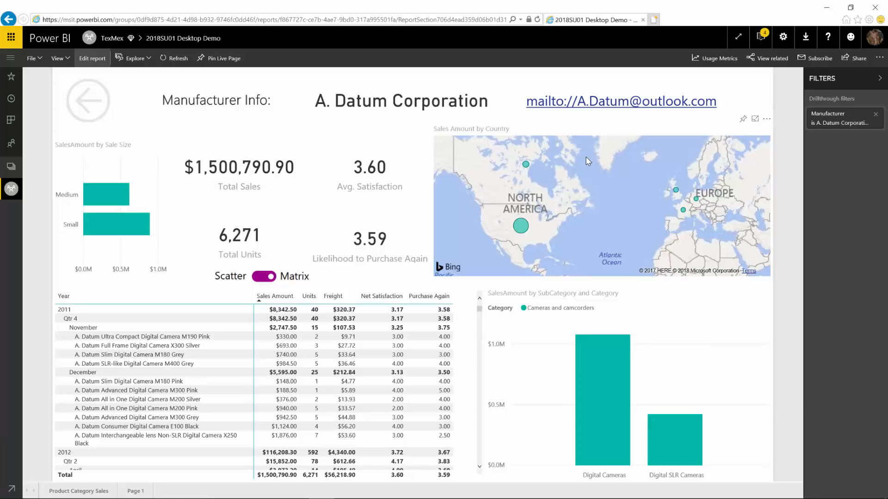
# Step: Switch to Power BI Desktop and turn on data labels with a background for the SalesAmount by Category chart
pyautogui.hotkey('alt', 'Tab')
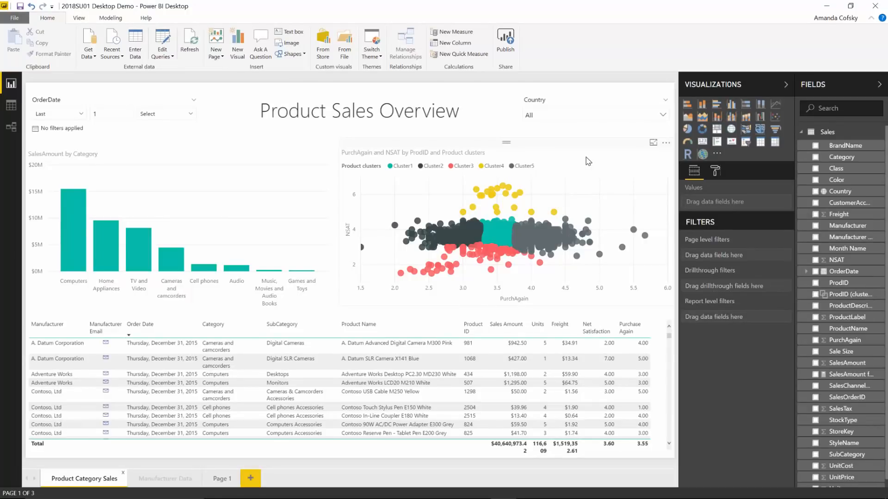
pyautogui.click(258, 213)
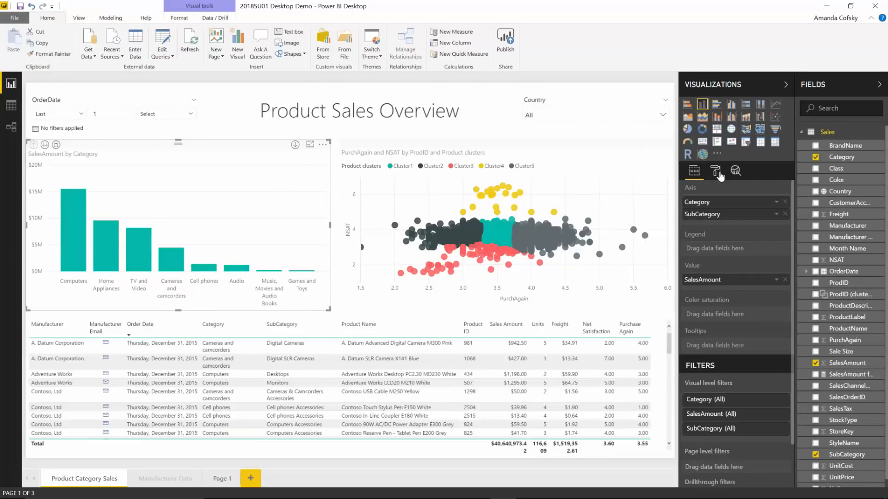
pyautogui.click(718, 175)
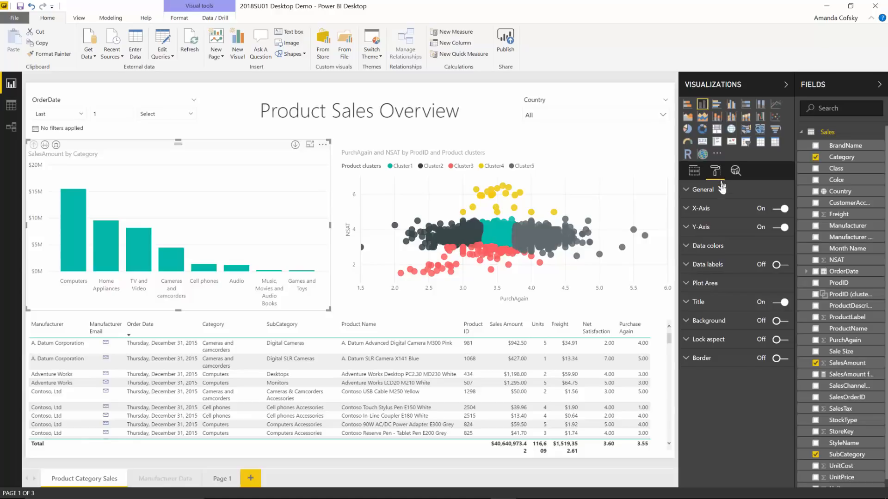
pyautogui.click(775, 265)
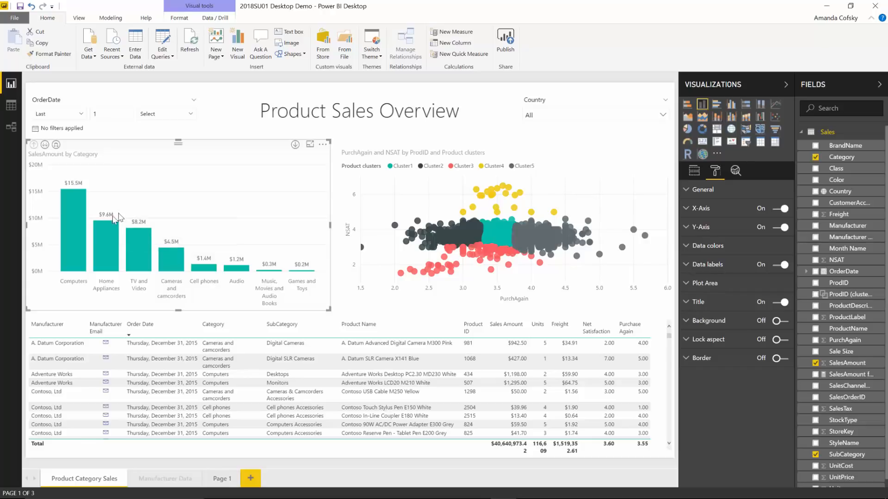
pyautogui.click(719, 271)
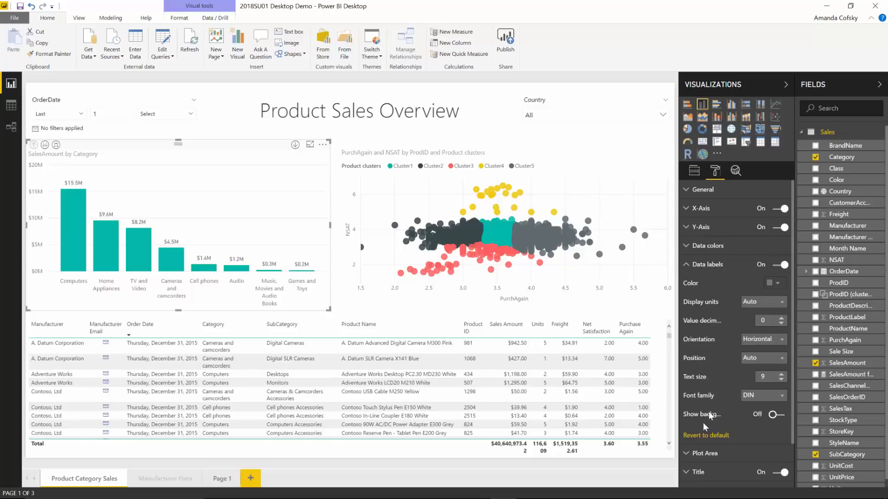
pyautogui.click(774, 415)
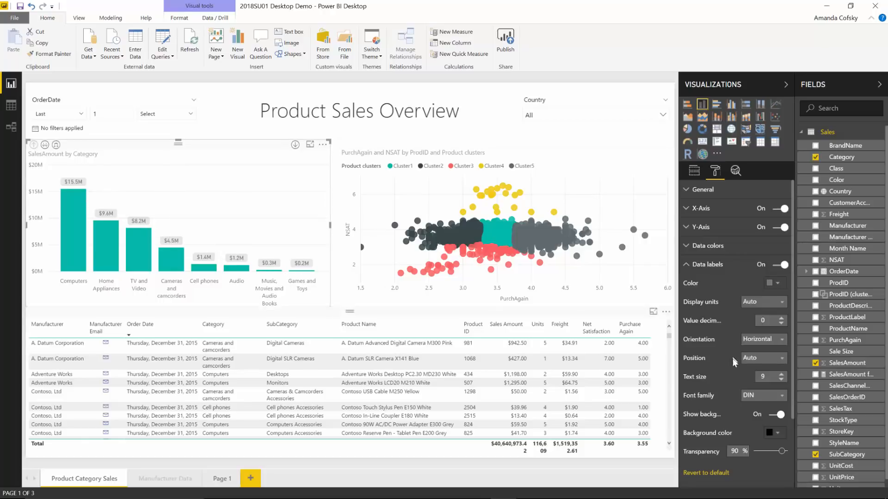
# Step: Set the data labels' background color to the purple theme color and its transparency to 70%
pyautogui.scroll(-3, 735, 360)
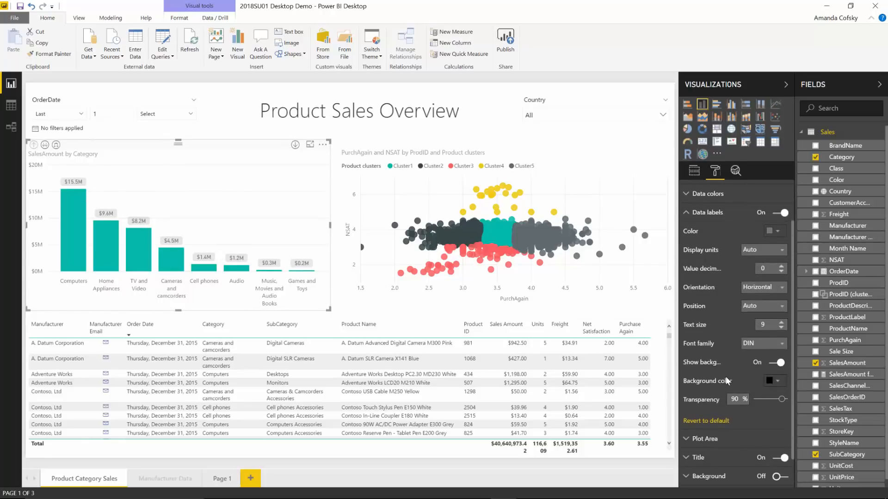
pyautogui.click(774, 383)
pyautogui.click(775, 389)
pyautogui.click(778, 383)
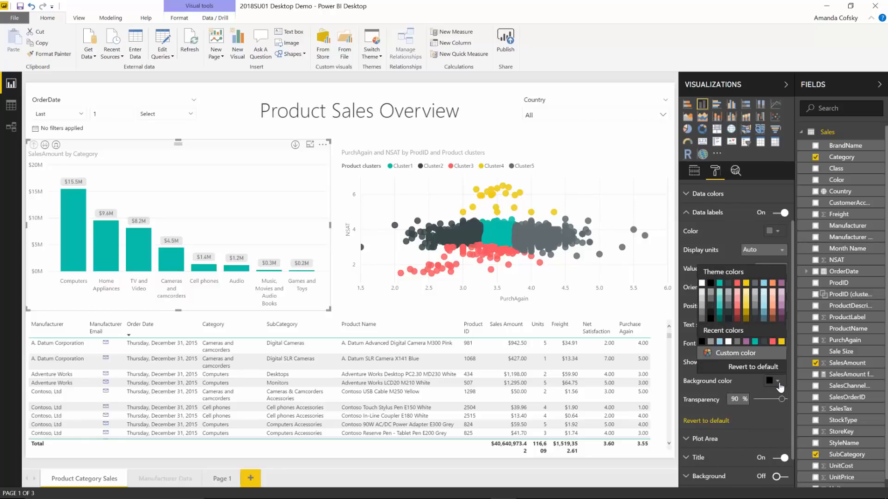
pyautogui.click(780, 283)
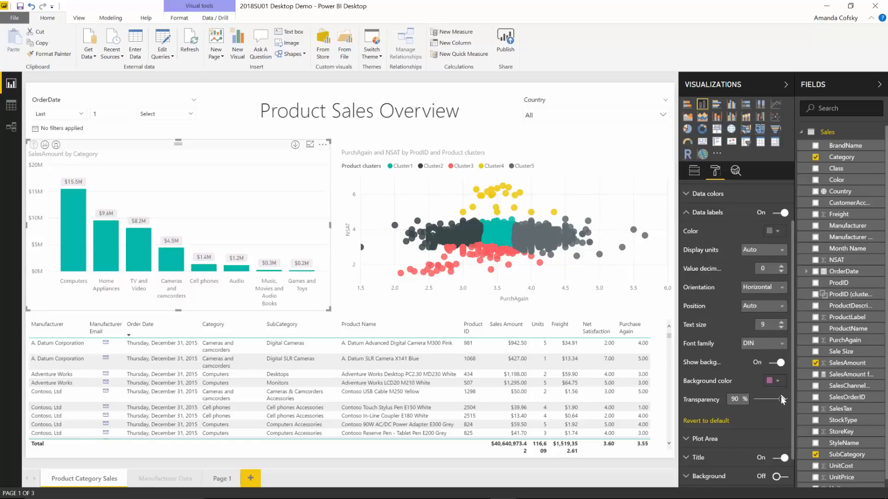
pyautogui.moveTo(771, 406)
pyautogui.mouseDown()
pyautogui.moveTo(745, 406)
pyautogui.moveTo(798, 410)
pyautogui.moveTo(777, 403)
pyautogui.mouseUp()
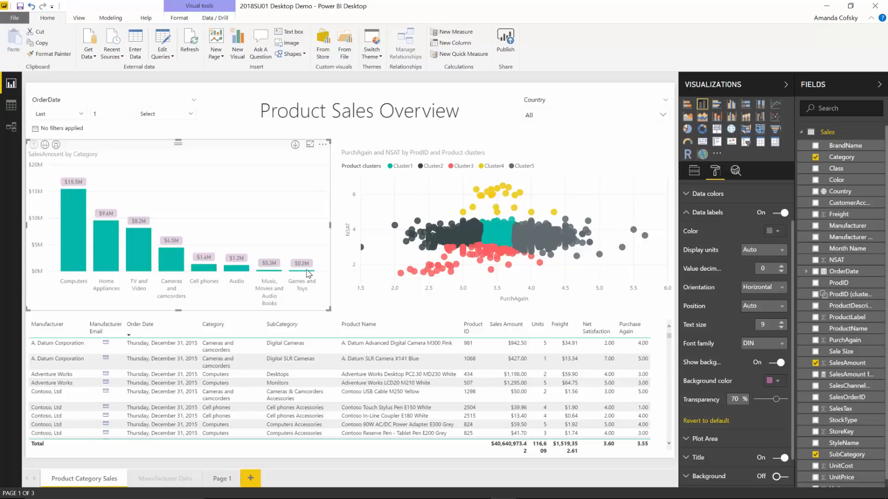
# Step: On the Manufacturer Data page, turn on category labels for the Sales Amount by Country map
pyautogui.click(184, 479)
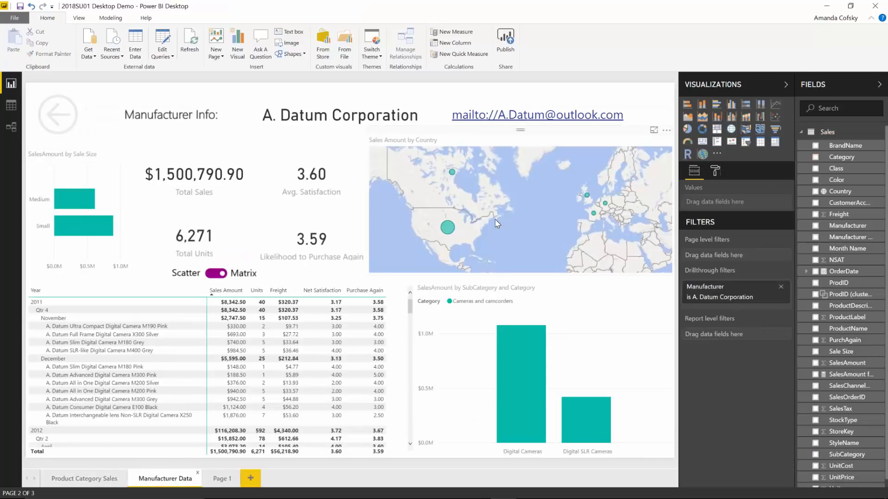
pyautogui.click(521, 229)
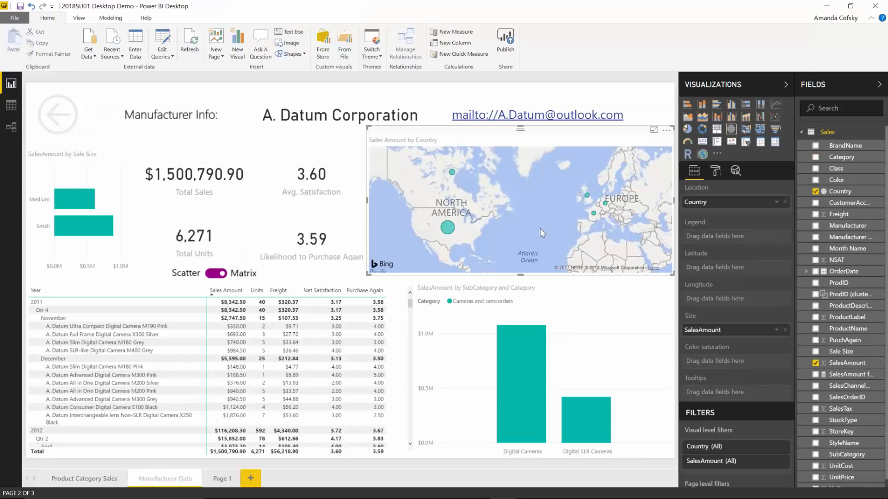
pyautogui.click(716, 172)
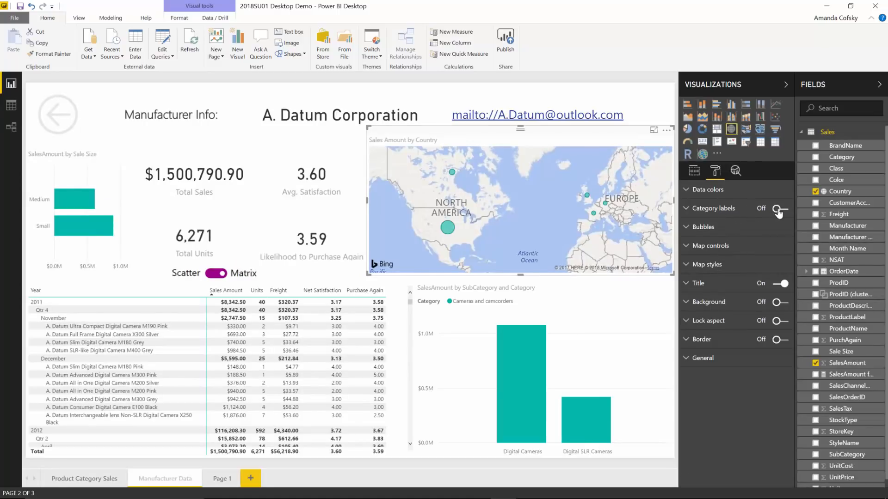
pyautogui.click(778, 210)
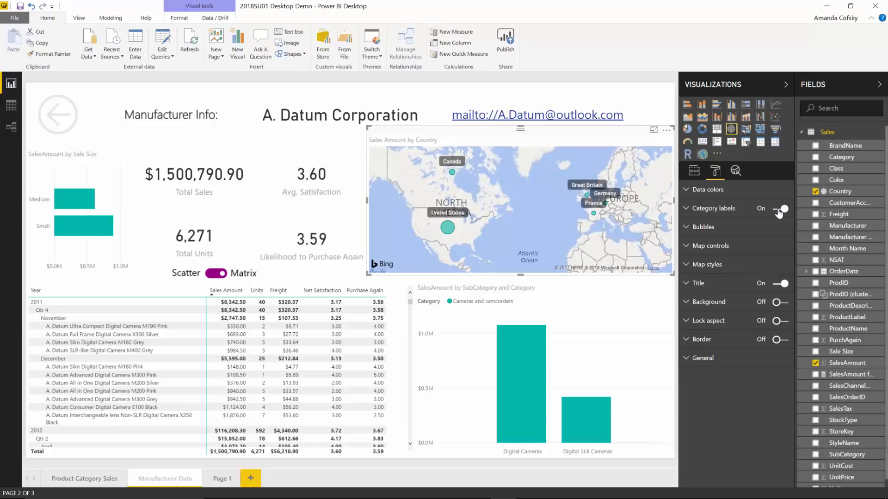
# Step: Set the map category labels' background color to the orange theme color and its transparency to 0%
pyautogui.click(732, 214)
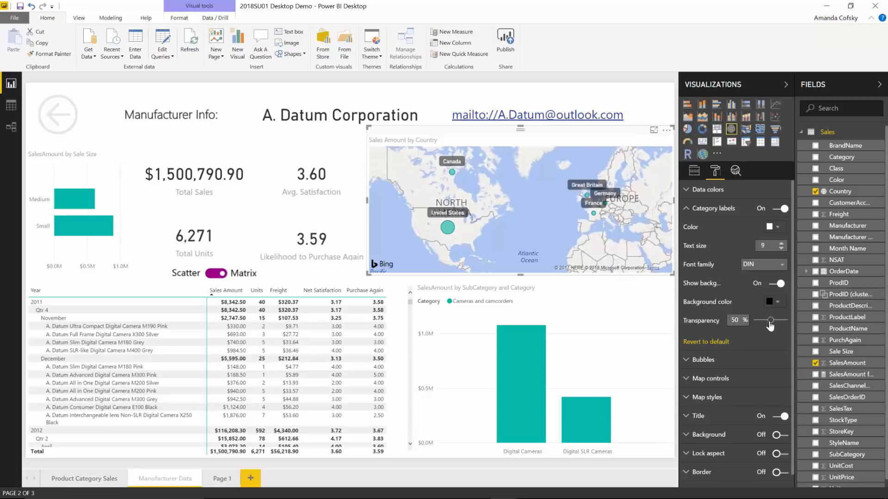
pyautogui.moveTo(770, 325)
pyautogui.mouseDown()
pyautogui.moveTo(760, 323)
pyautogui.moveTo(769, 325)
pyautogui.mouseUp()
pyautogui.click(773, 302)
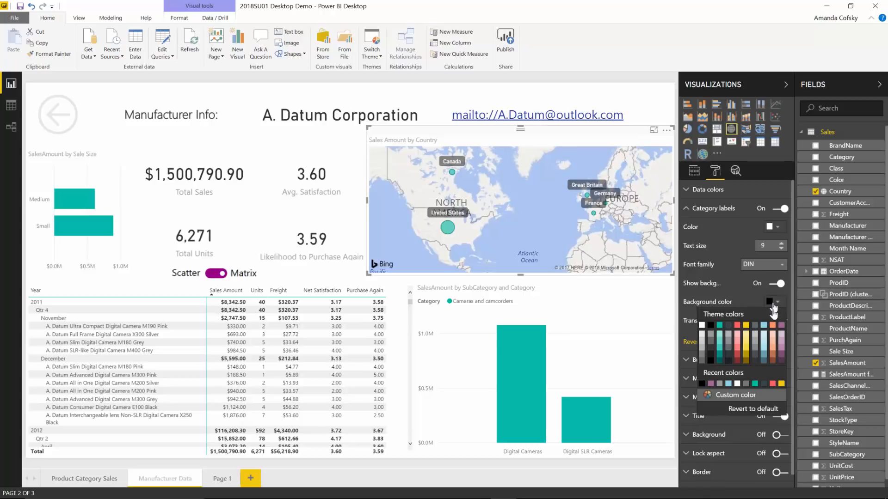
pyautogui.click(772, 325)
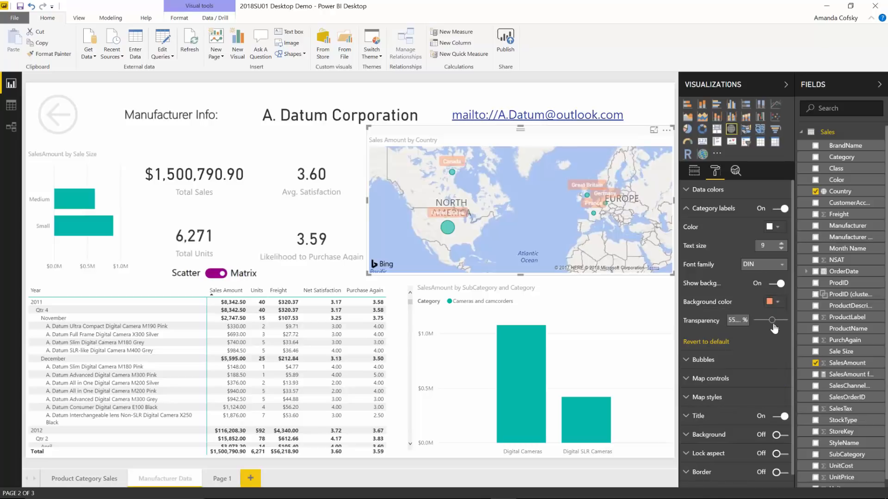
pyautogui.moveTo(775, 325); pyautogui.dragTo(755, 326)
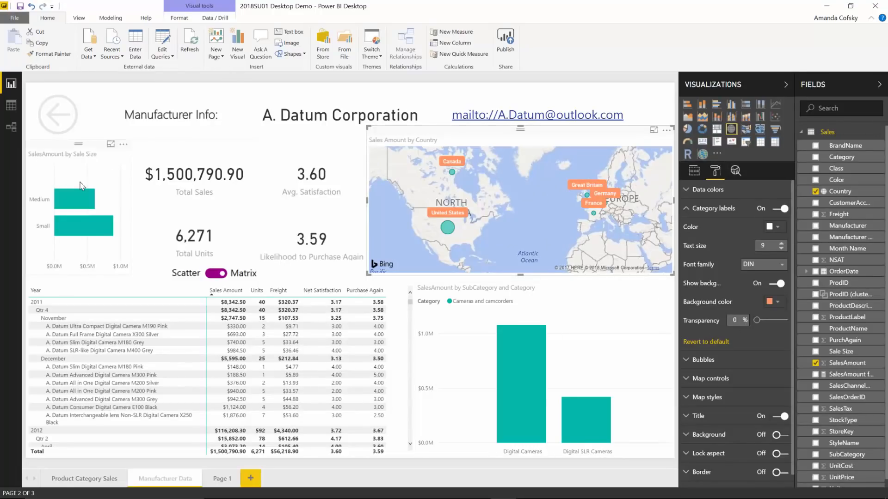
# Step: Set the Y-axis text size of the SalesAmount by Sale Size bar chart to 14
pyautogui.click(81, 186)
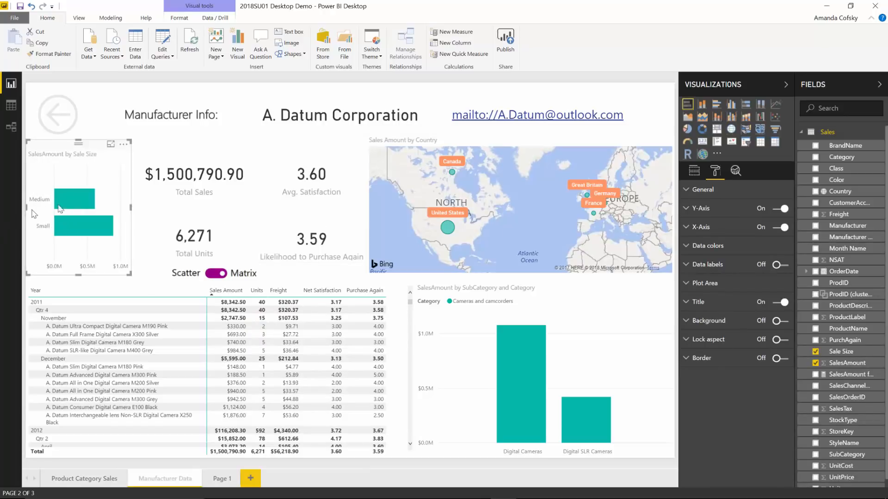
pyautogui.click(712, 212)
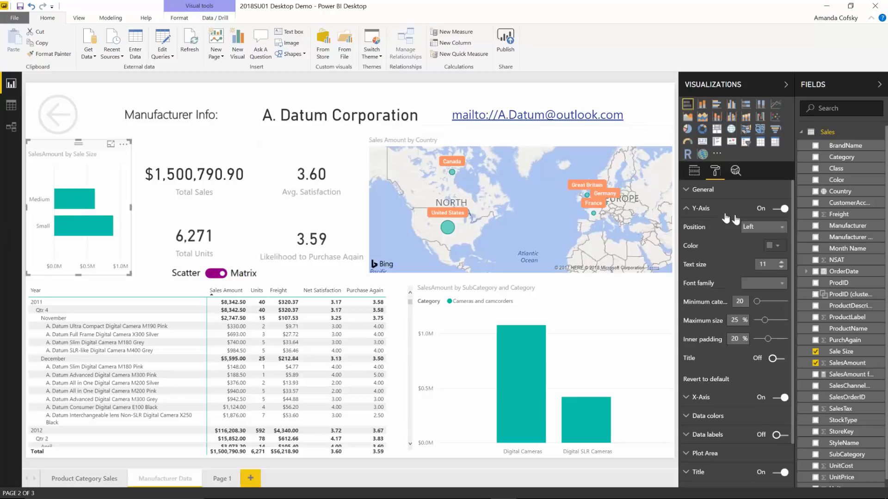
pyautogui.click(781, 262)
pyautogui.click(781, 262)
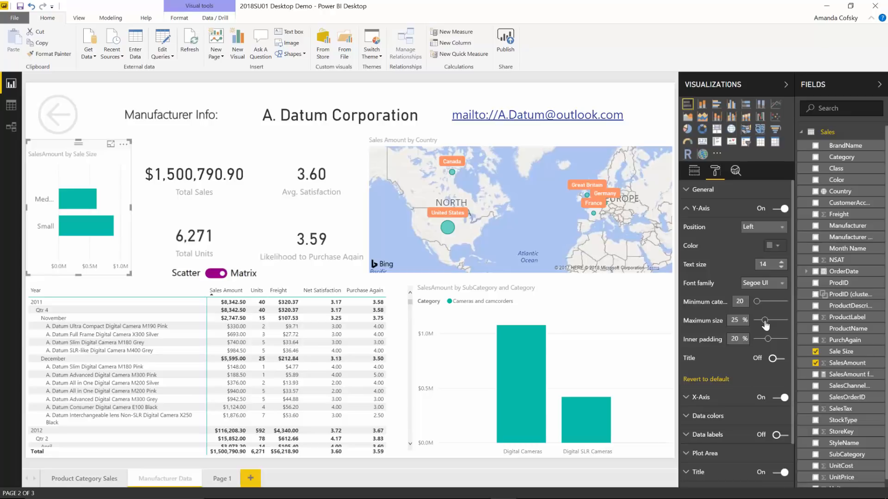
# Step: Set the Y-axis maximum size of the SalesAmount by Sale Size chart to 50%
pyautogui.moveTo(765, 325)
pyautogui.mouseDown()
pyautogui.moveTo(801, 327)
pyautogui.moveTo(767, 324)
pyautogui.moveTo(779, 326)
pyautogui.mouseUp()
pyautogui.click(767, 320)
pyautogui.moveTo(767, 321); pyautogui.dragTo(789, 324)
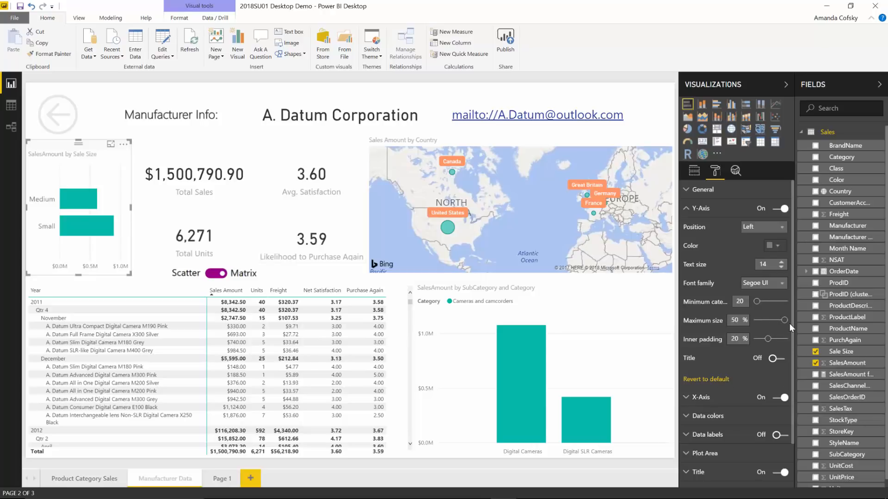
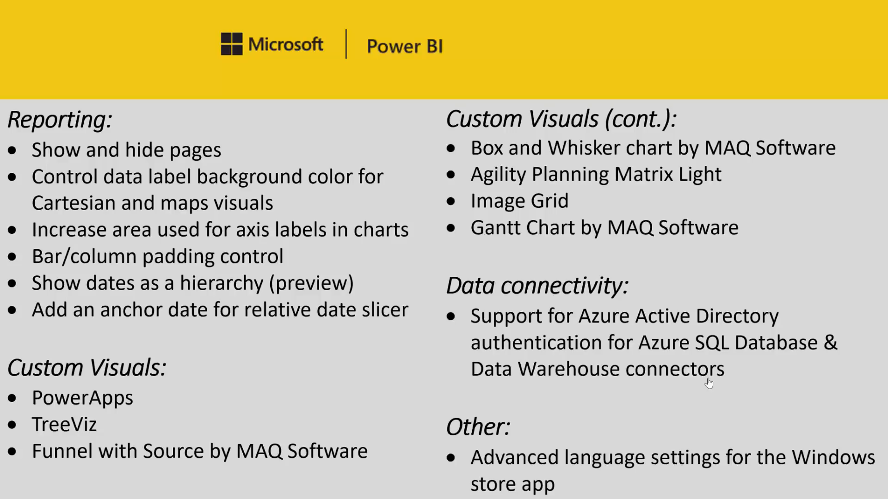
# Step: Switch to Power BI Desktop, chart OrderDate on a new report page, and remove the Quarter and Year levels from its axis
pyautogui.hotkey('alt', 'Tab')
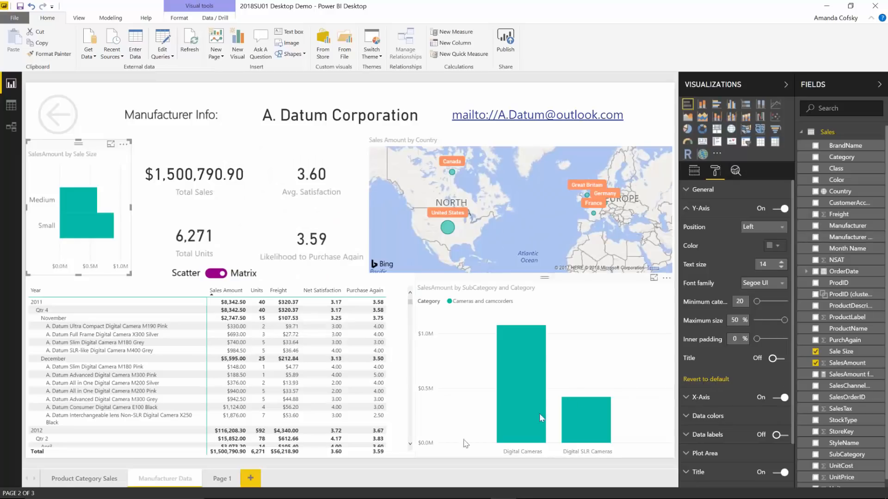
pyautogui.click(251, 479)
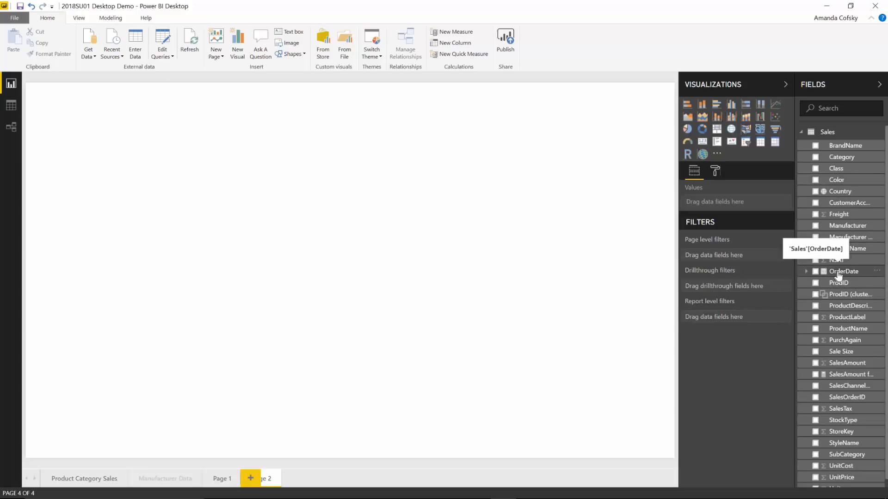
pyautogui.moveTo(842, 274); pyautogui.dragTo(608, 256)
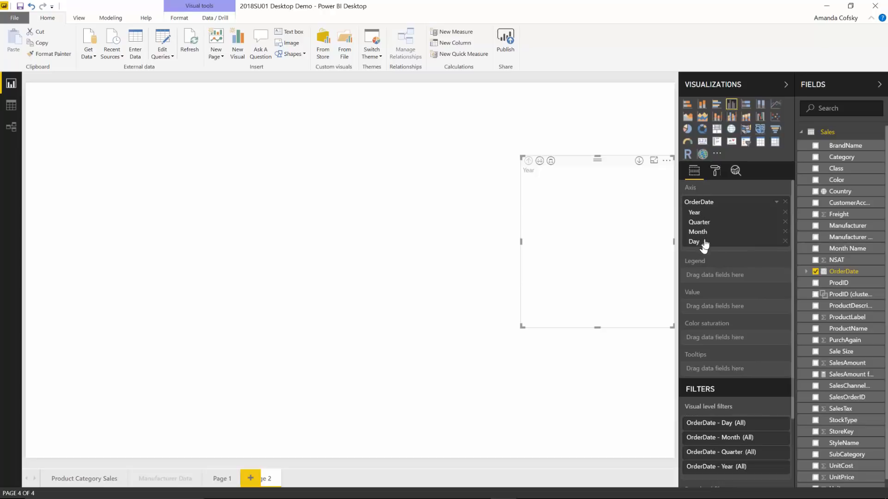
pyautogui.click(784, 222)
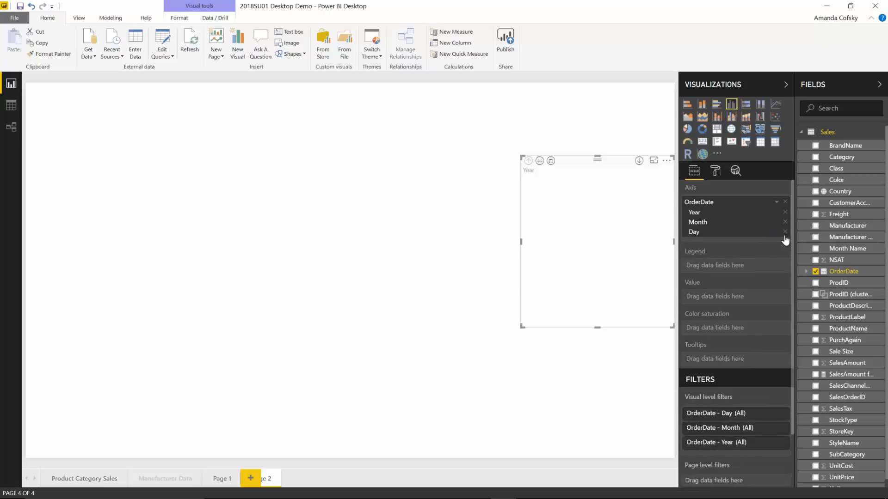
pyautogui.click(785, 213)
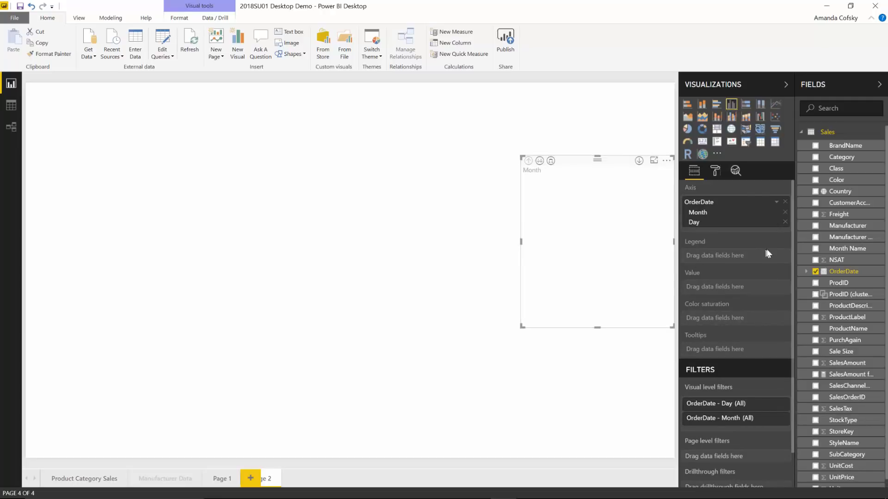
# Step: Switch the chart's axis from the date hierarchy to plain OrderDate, and remove the field from the chart
pyautogui.click(775, 204)
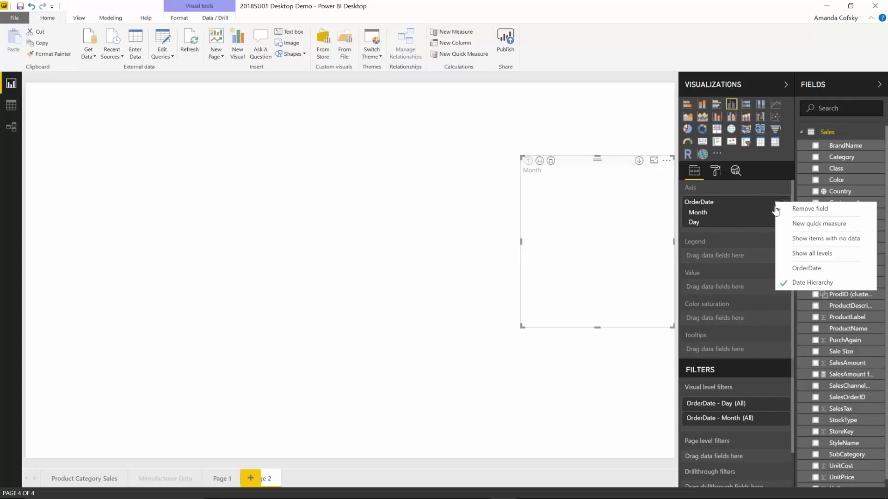
pyautogui.click(804, 270)
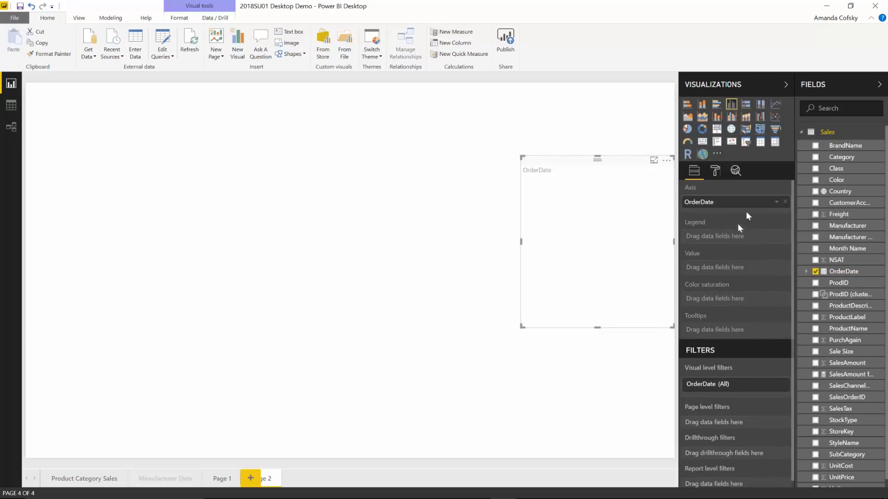
pyautogui.click(785, 202)
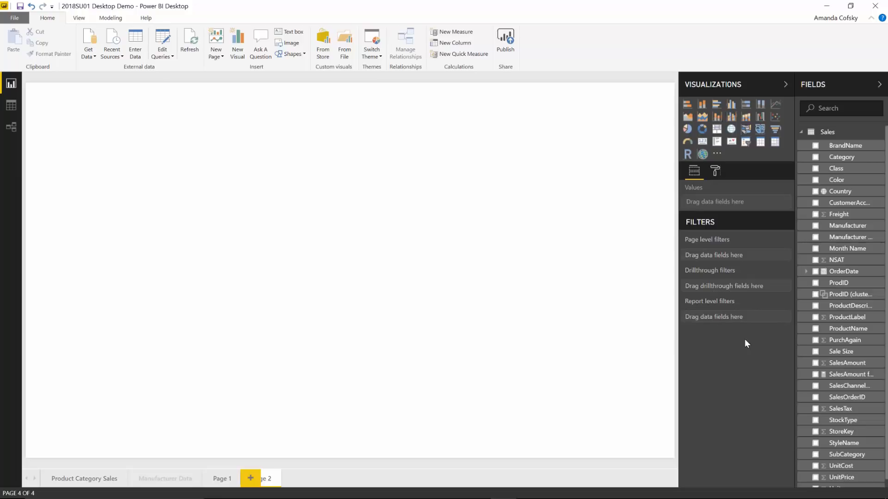
# Step: Create a table from only the Month level of OrderDate's date hierarchy on the blank page, and delete it
pyautogui.click(805, 272)
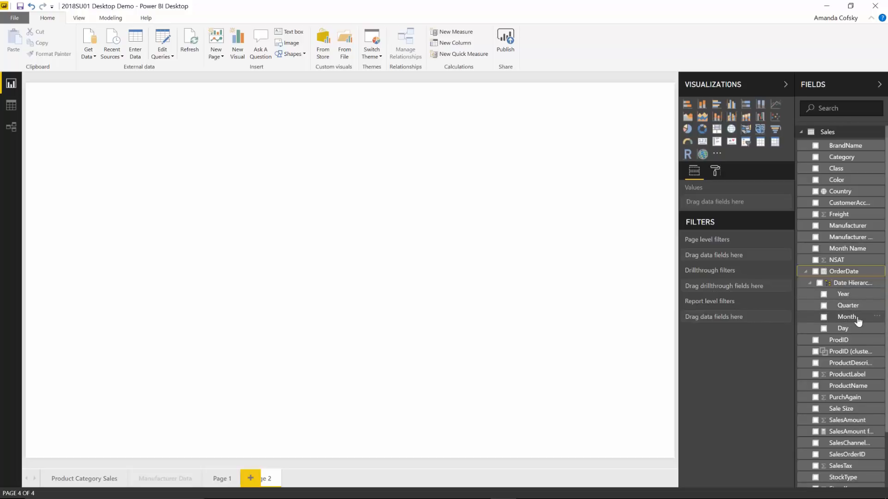
pyautogui.moveTo(859, 322); pyautogui.dragTo(531, 242)
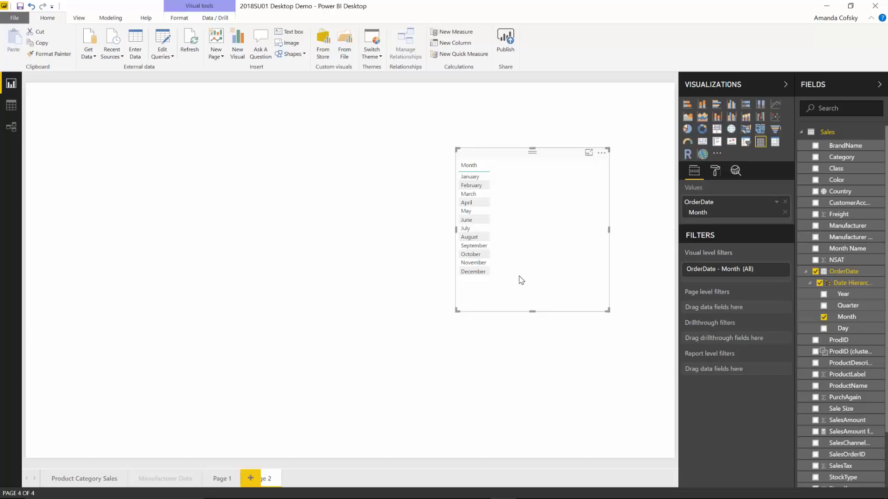
pyautogui.press('Delete')
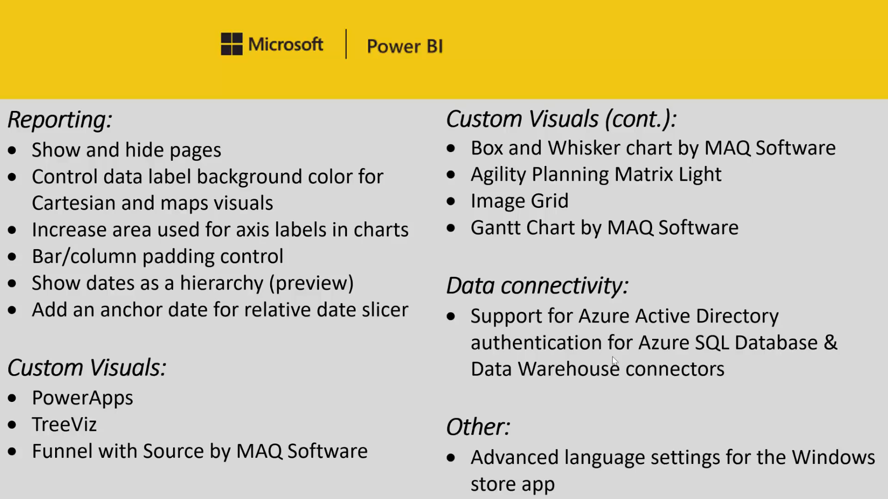
# Step: Set the OrderDate relative date slicer on the Product Category Sales page to the last 3 Years (Calendar)
pyautogui.hotkey('alt', 'Tab')
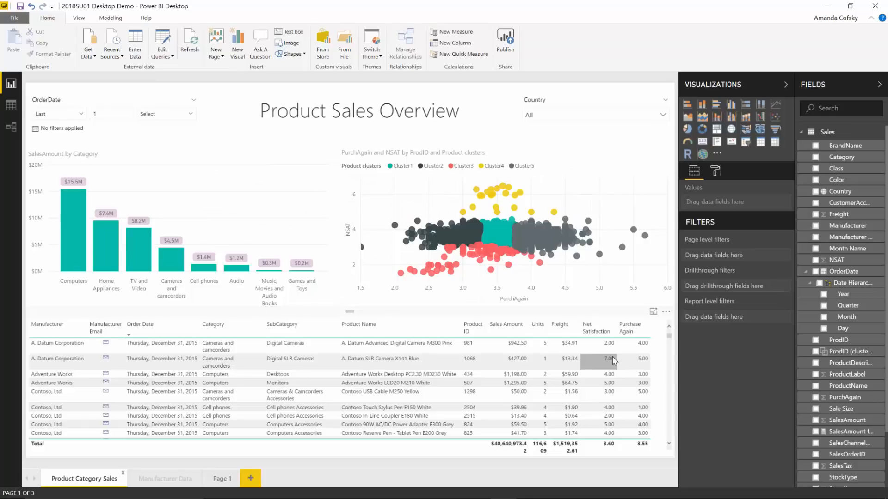
pyautogui.click(135, 114)
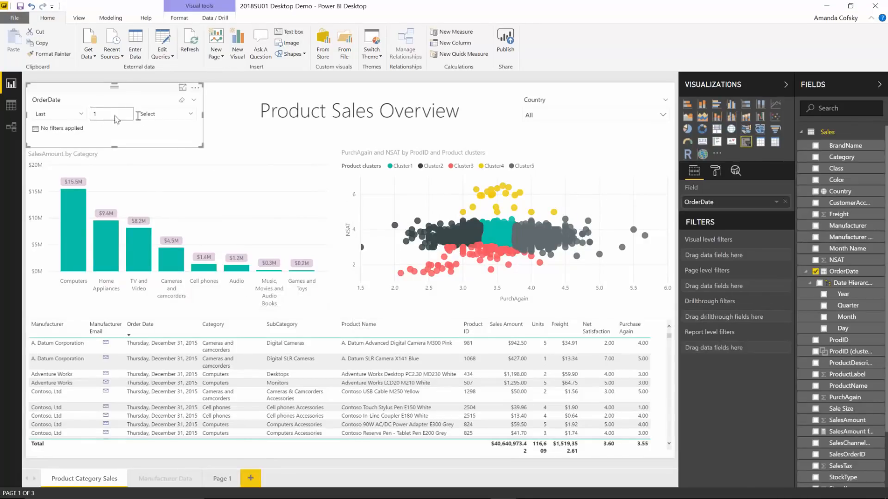
pyautogui.click(116, 114)
pyautogui.write('3')
pyautogui.click(167, 114)
pyautogui.click(172, 222)
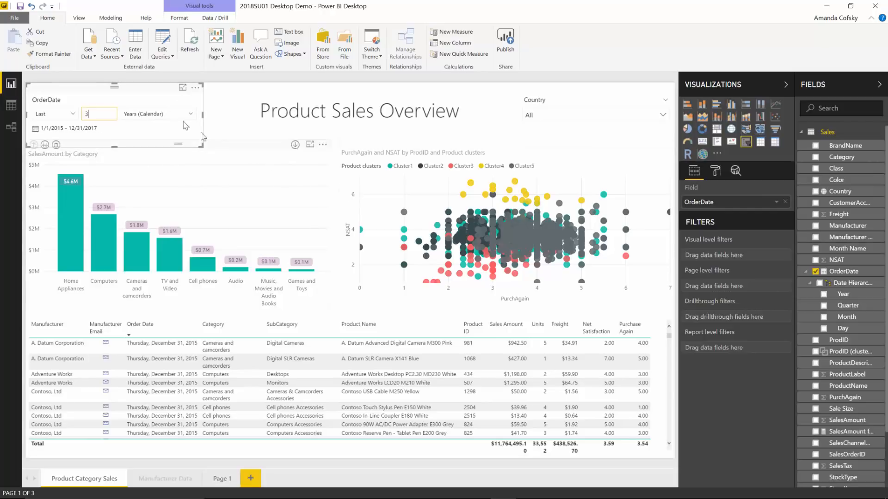
# Step: Set the anchor date in the OrderDate slicer's date range formatting to 5/18/2016
pyautogui.click(715, 172)
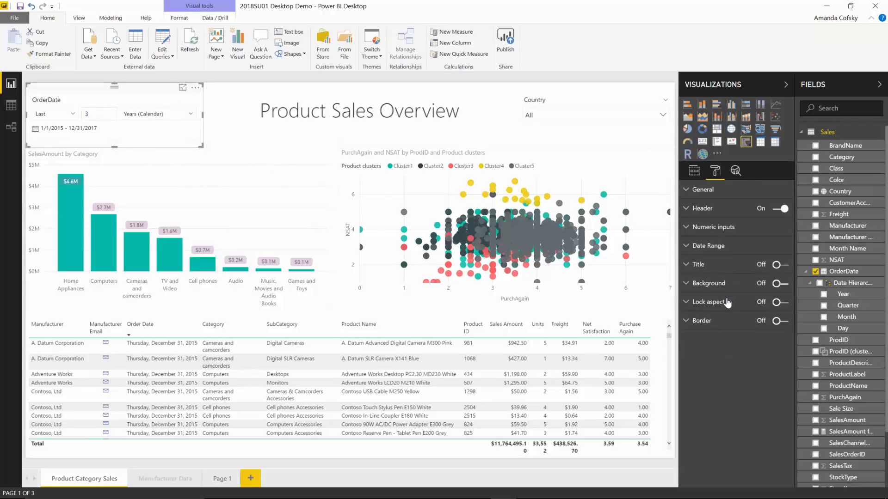
pyautogui.click(712, 246)
pyautogui.click(734, 284)
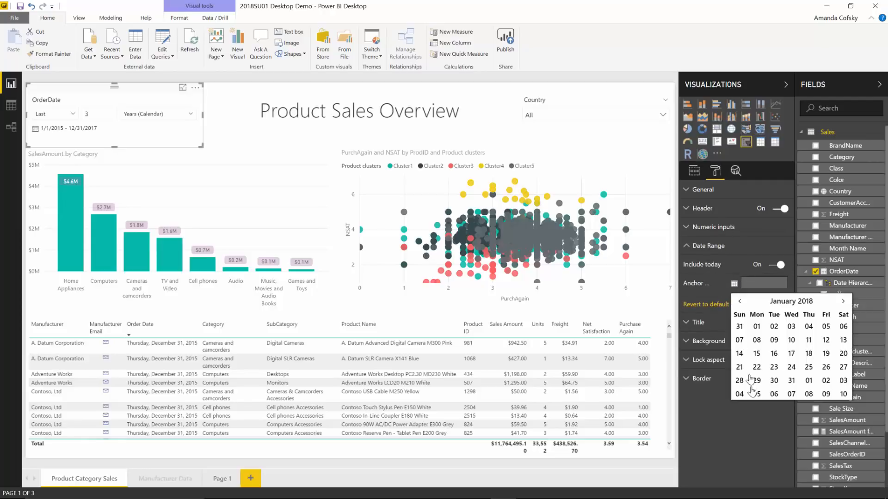
pyautogui.click(790, 301)
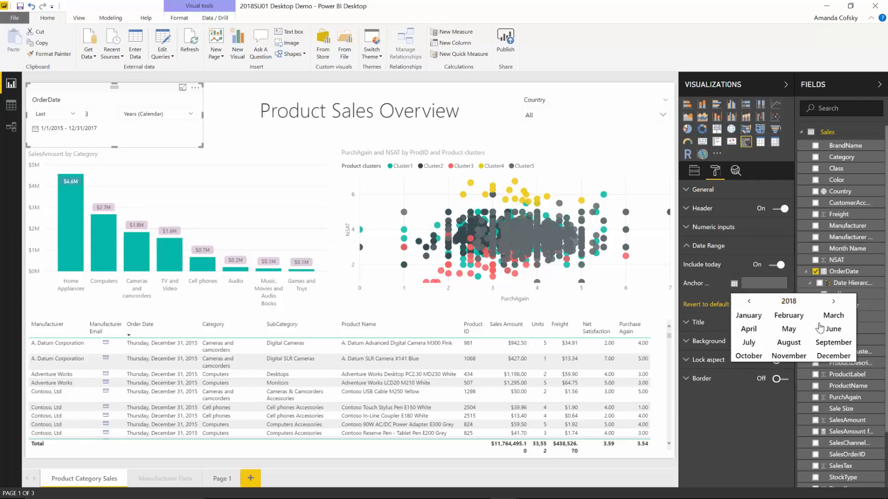
pyautogui.click(786, 303)
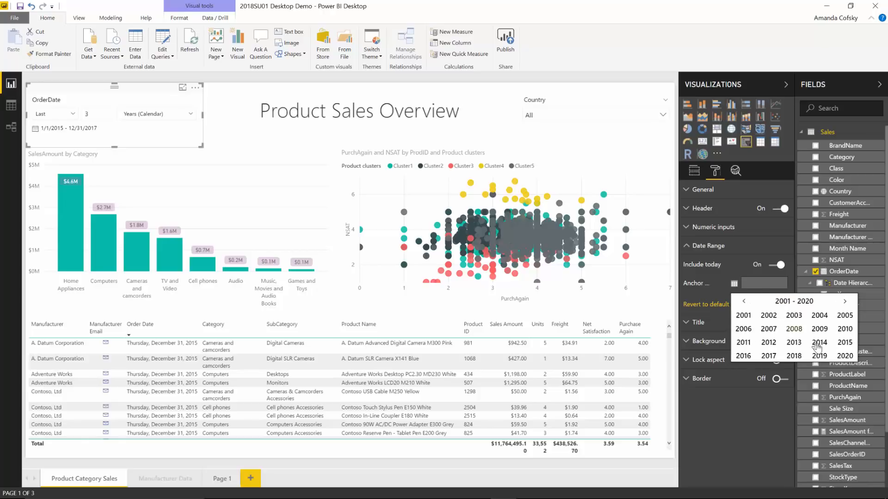
pyautogui.click(745, 356)
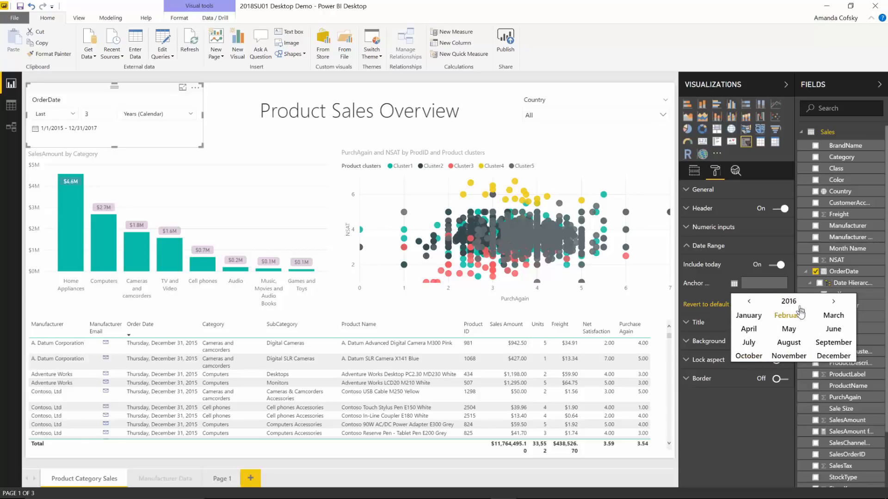
pyautogui.click(788, 329)
pyautogui.click(786, 354)
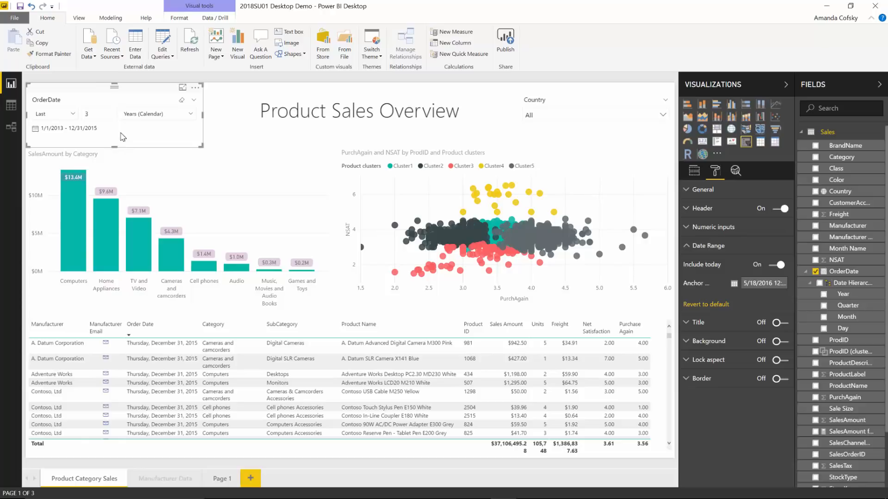
# Step: Set the OrderDate slicer's anchor date to 5/1/2015
pyautogui.click(67, 114)
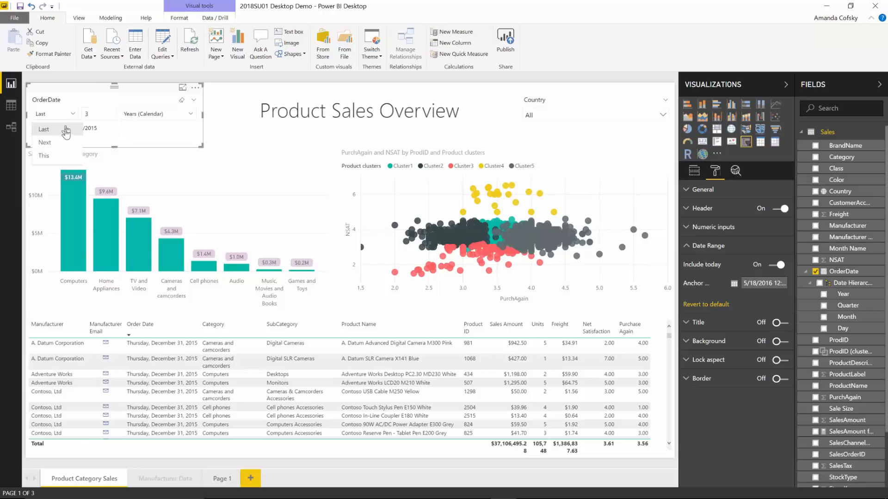
pyautogui.click(127, 130)
pyautogui.click(734, 284)
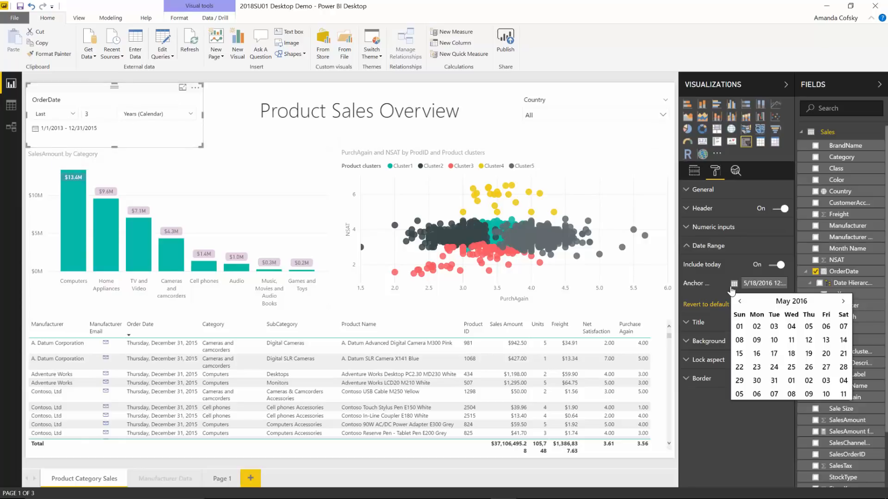
pyautogui.click(776, 302)
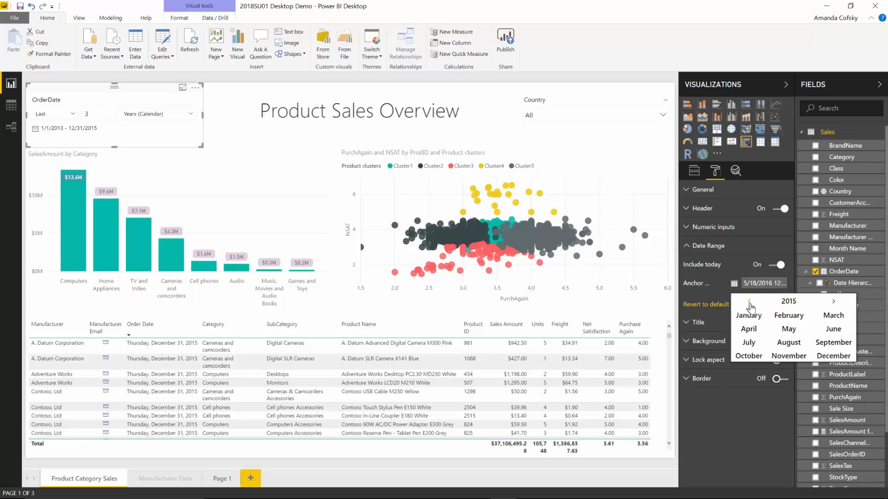
pyautogui.click(789, 328)
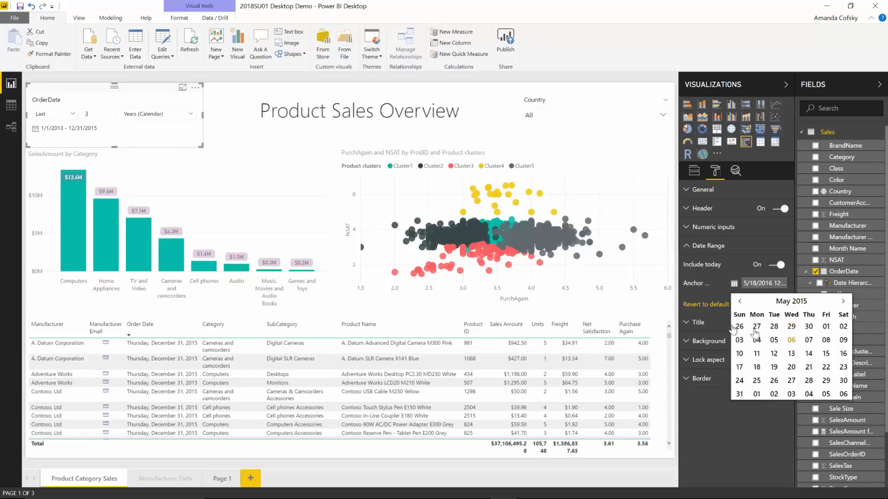
pyautogui.click(826, 327)
# Step: Set the OrderDate slicer to the next 3 Months
pyautogui.click(52, 117)
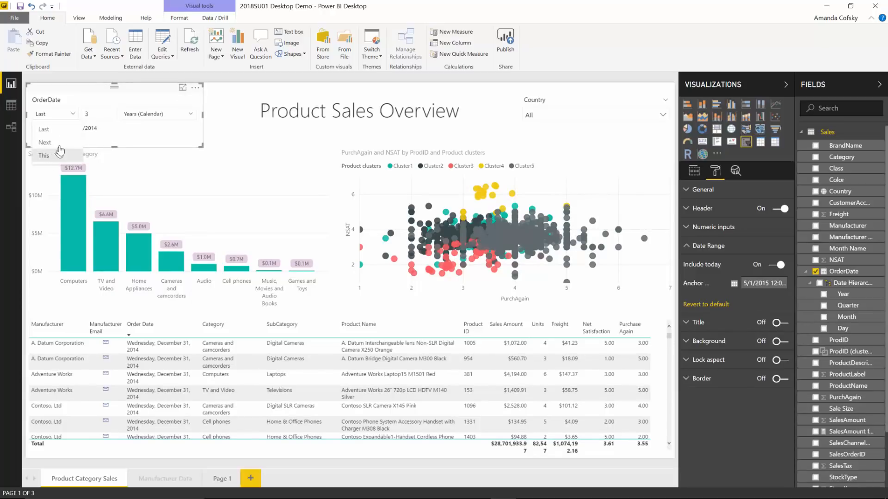
pyautogui.click(45, 142)
pyautogui.click(140, 119)
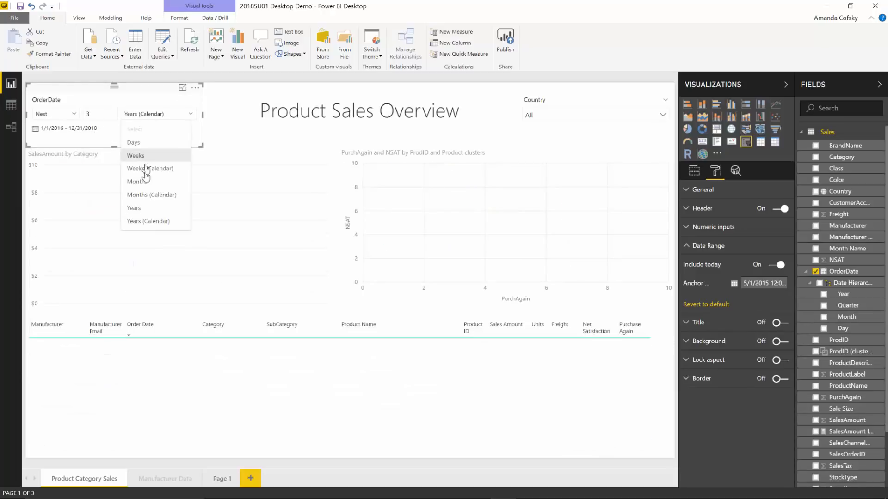
pyautogui.click(147, 181)
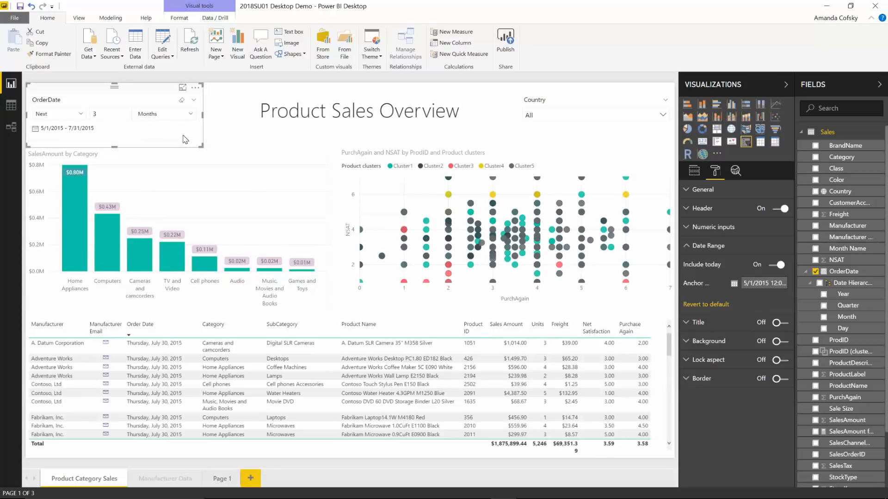
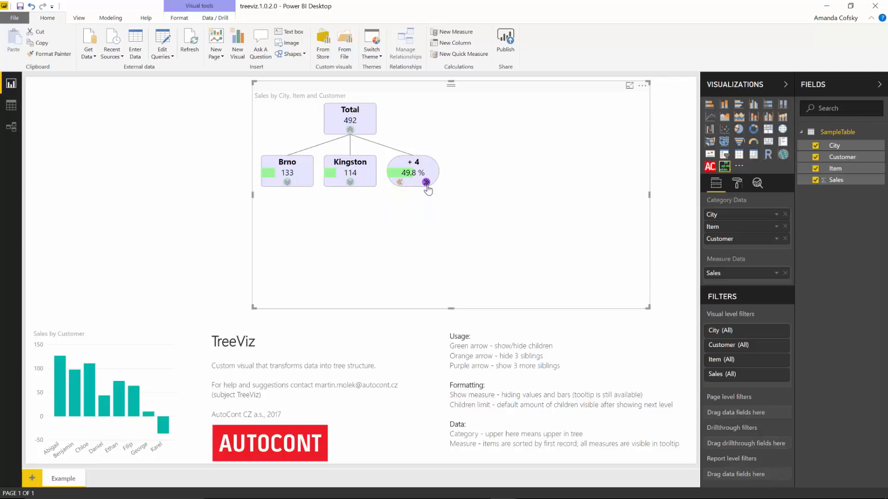
# Step: Reveal the remaining cities grouped in the TreeViz visual's + 4 node, and hide three sibling cities again
pyautogui.click(425, 182)
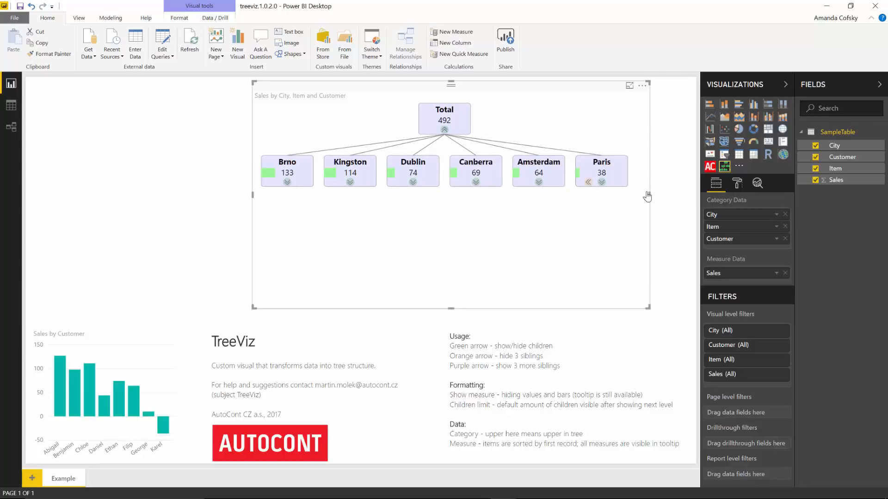
pyautogui.click(588, 183)
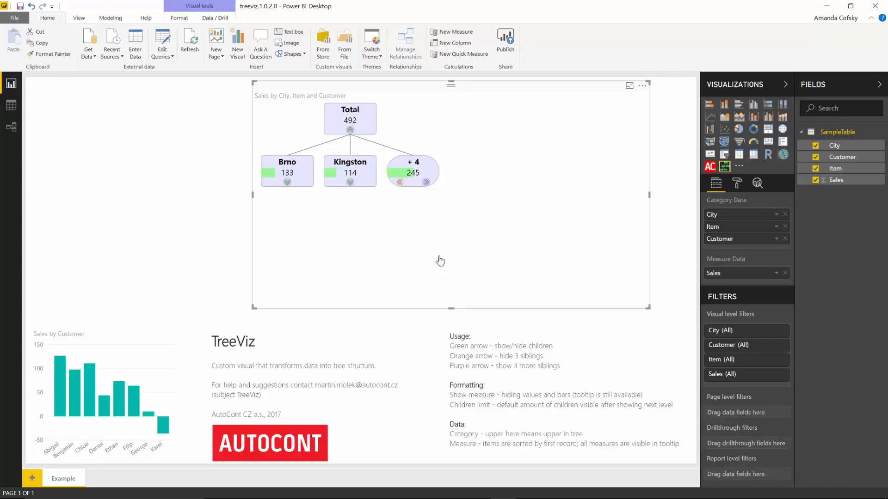
# Step: Expand Kingston into its items and item AAA into its customer in the TreeViz tree, and collapse AAA again
pyautogui.click(351, 183)
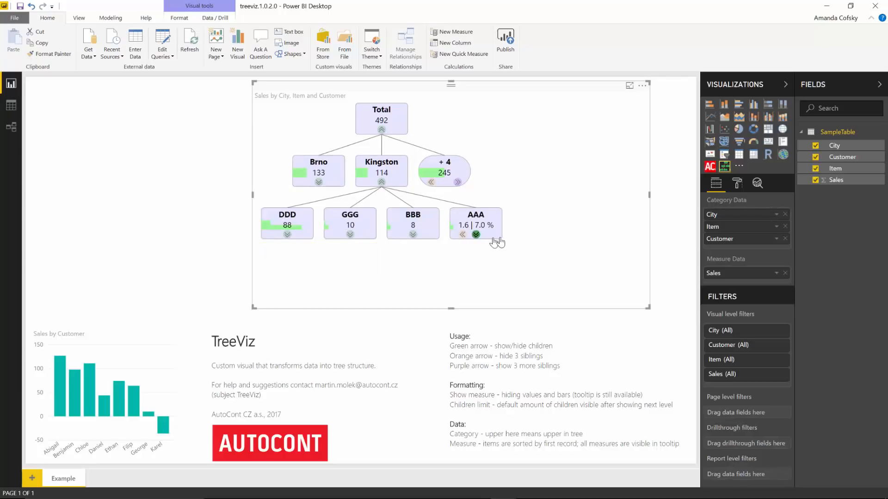
pyautogui.click(475, 235)
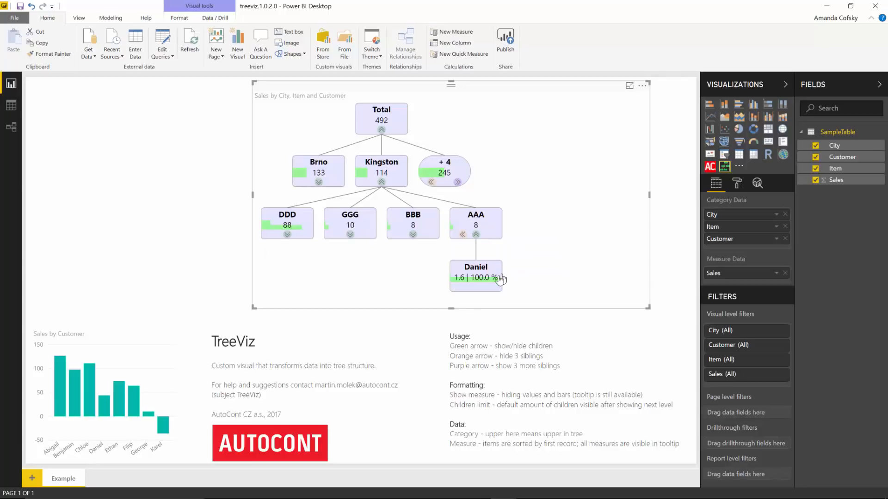
pyautogui.click(476, 235)
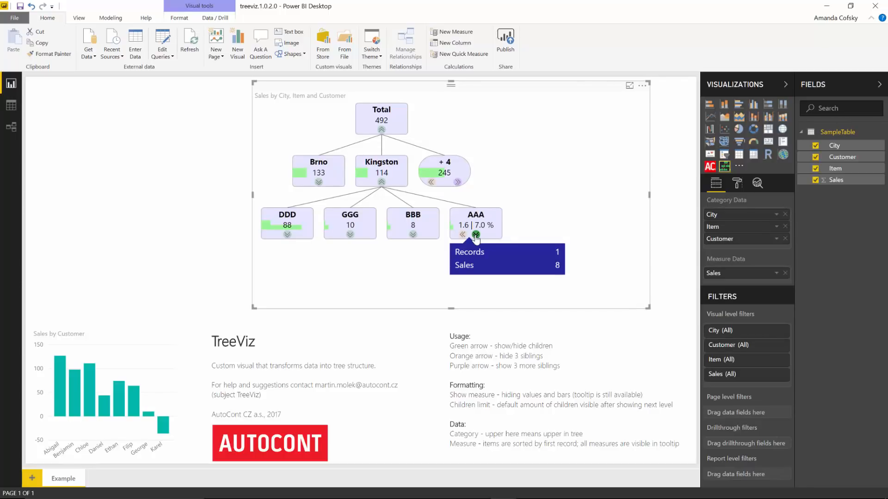
# Step: Switch to the Funnel with Source report, filter the upper funnel by China and then Singapore, and clear the Singapore selection
pyautogui.hotkey('alt', 'Tab')
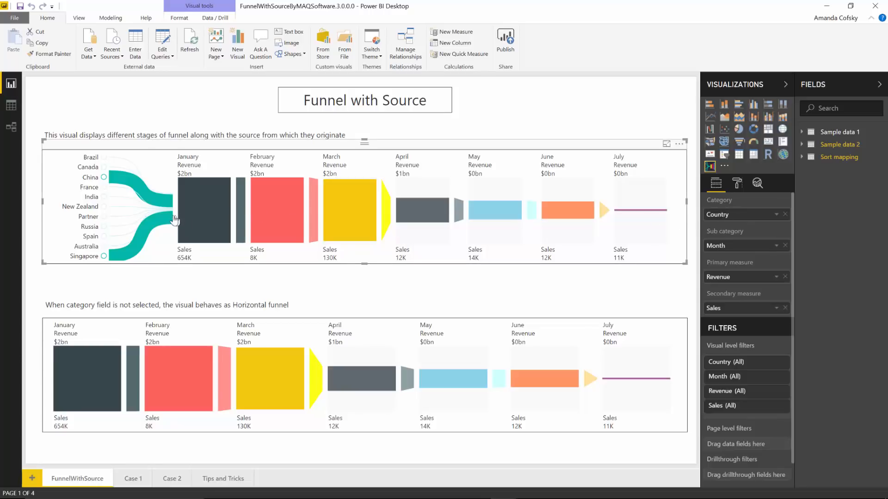
pyautogui.moveTo(180, 221)
pyautogui.click(94, 180)
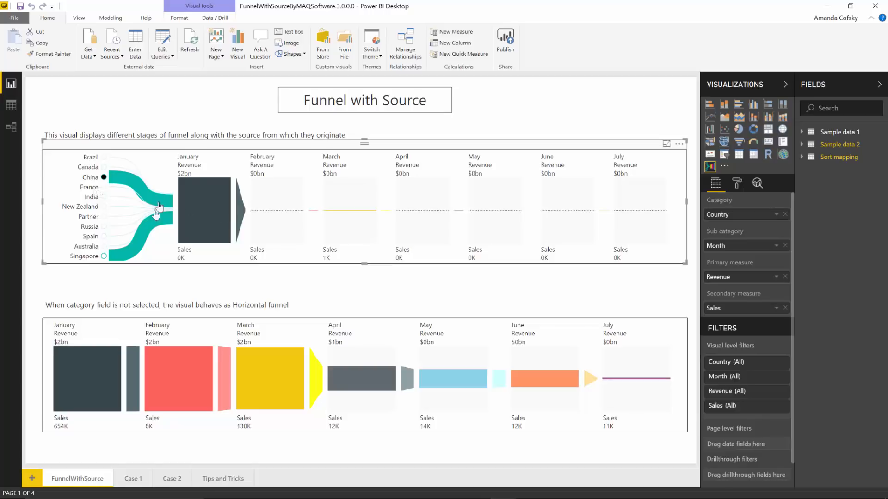
pyautogui.click(91, 255)
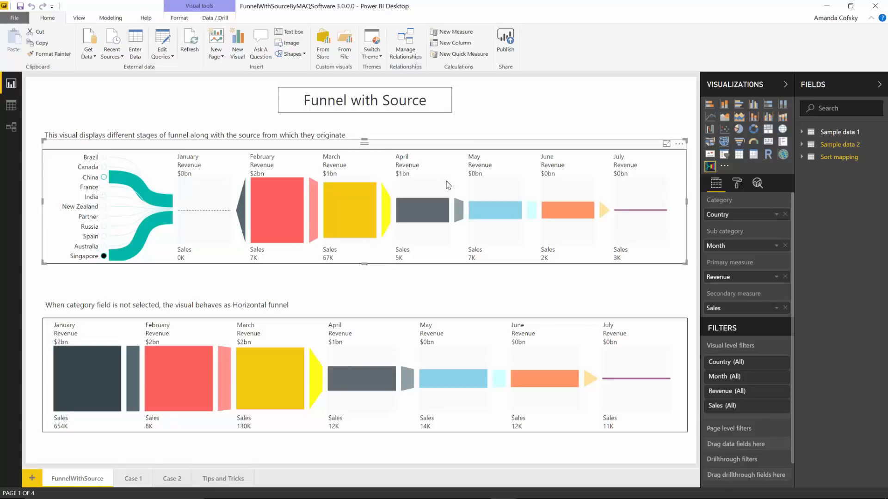
pyautogui.click(92, 256)
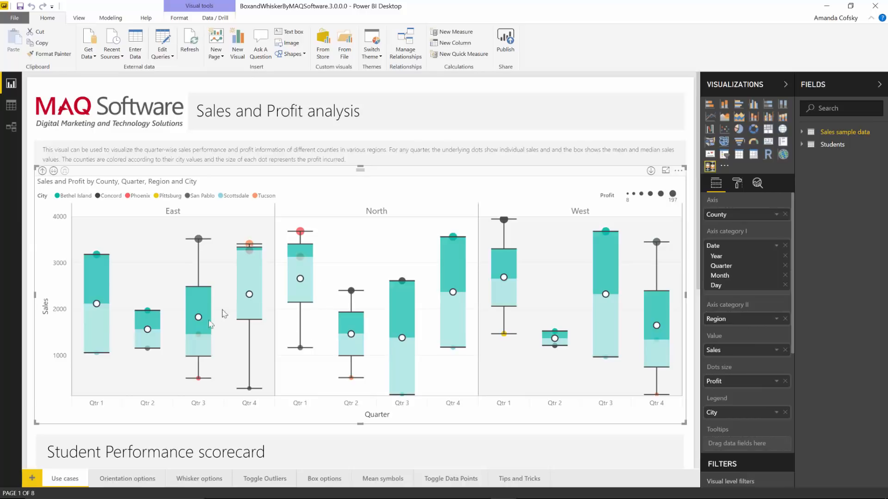
# Step: Examine the box statistics in the Sales and Profit box and whisker chart, and view the Student Performance scorecard below it
pyautogui.moveTo(98, 253)
pyautogui.moveTo(300, 266)
pyautogui.moveTo(607, 230)
pyautogui.moveTo(456, 257)
pyautogui.moveTo(502, 264)
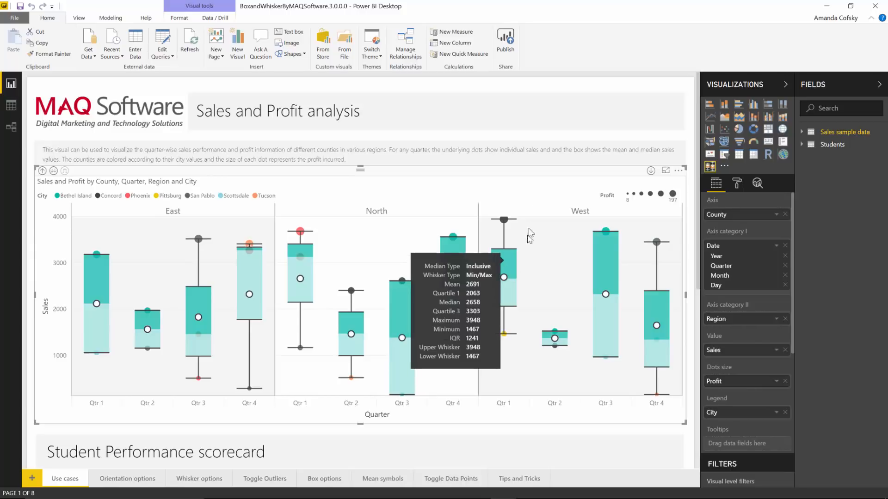
pyautogui.scroll(-3, 425, 354)
pyautogui.scroll(-3, 425, 354)
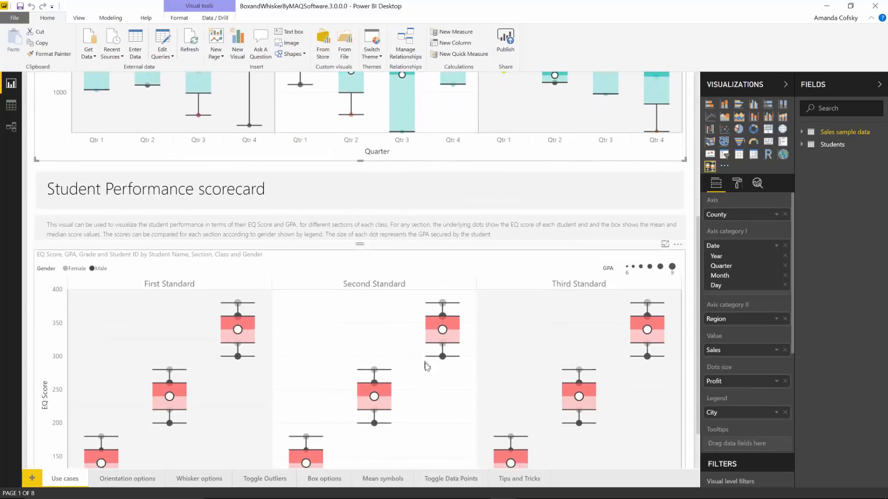
# Step: Open the Whisker options page and the Orientation options page to examine their box and whisker chart variants
pyautogui.click(197, 481)
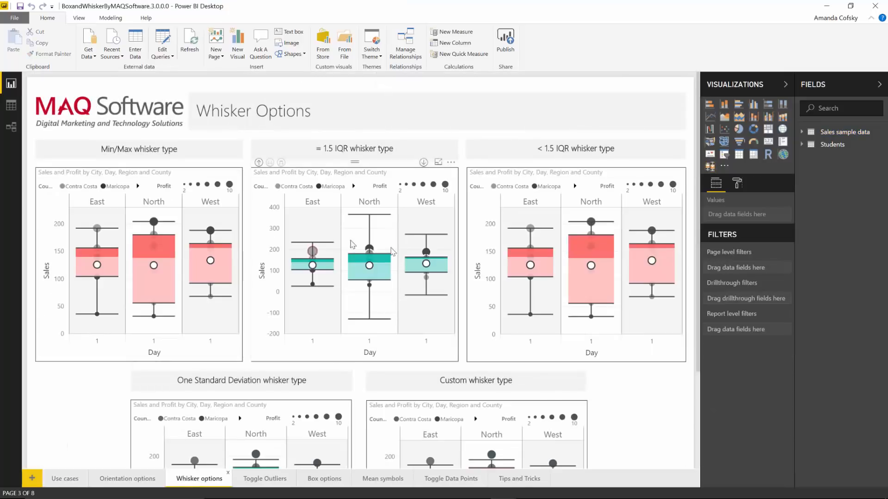
pyautogui.scroll(-3, 185, 430)
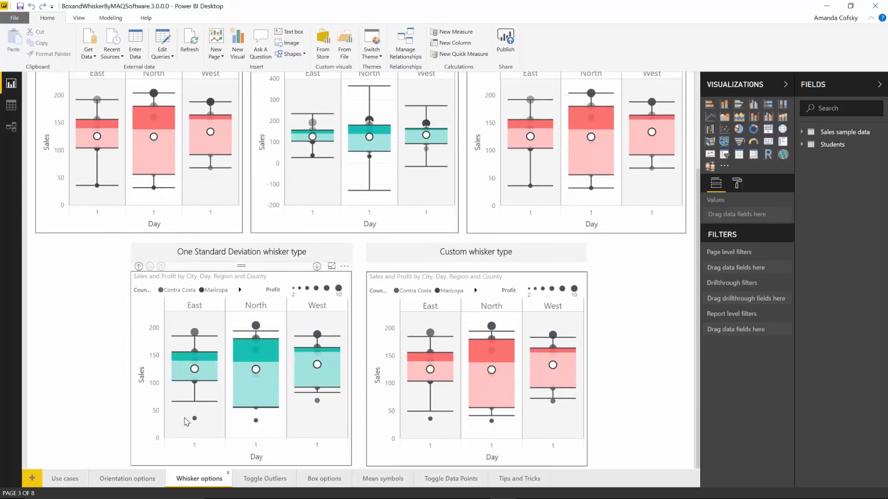
pyautogui.click(150, 476)
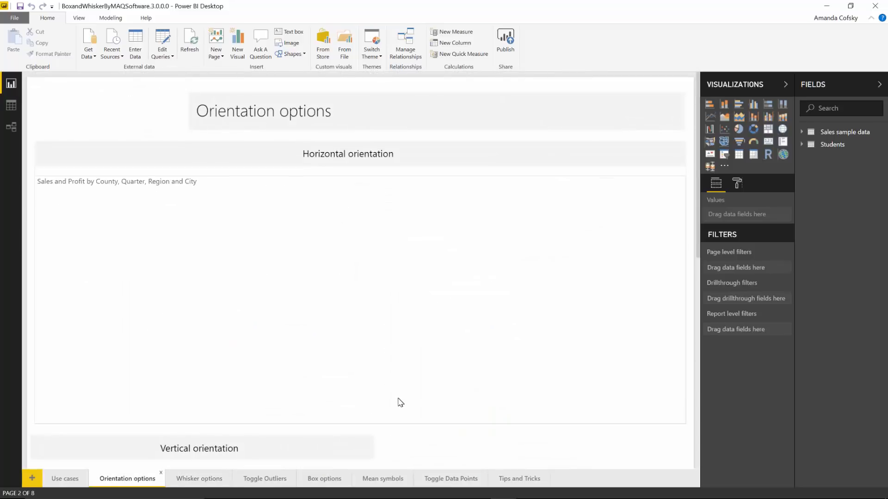
pyautogui.scroll(-7, 333, 324)
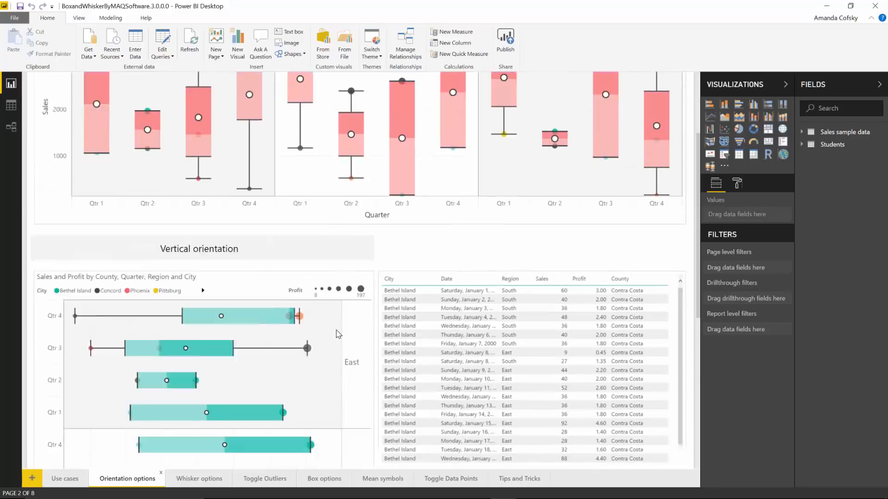
pyautogui.scroll(-3, 339, 334)
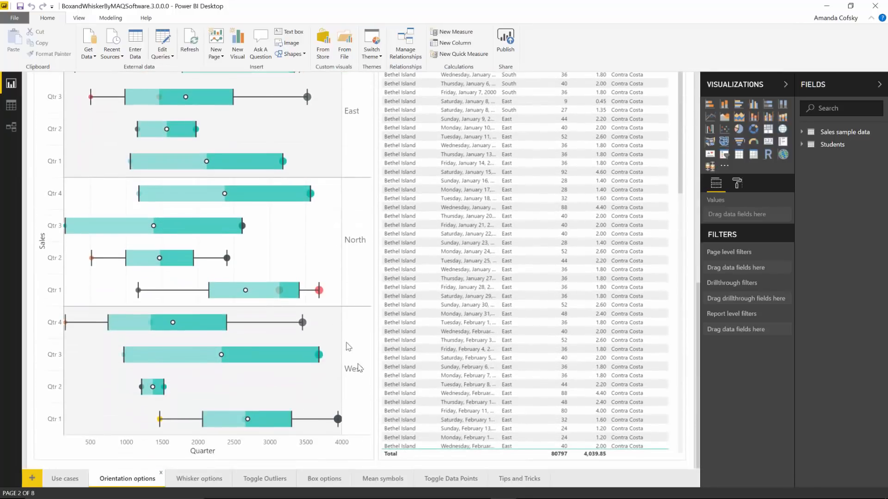
pyautogui.scroll(10, 381, 407)
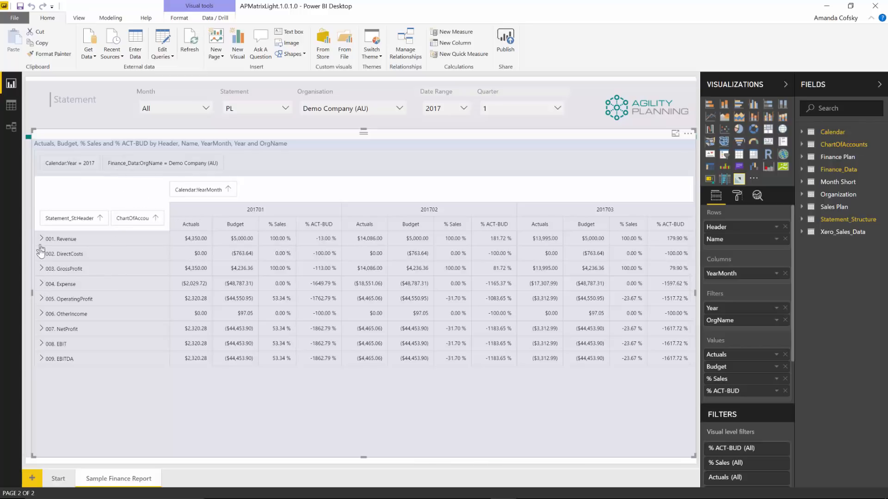
# Step: Expand and collapse the 003. GrossProfit and 005. OperatingProfit rows in the Sample Finance Report matrix
pyautogui.click(41, 269)
pyautogui.click(41, 269)
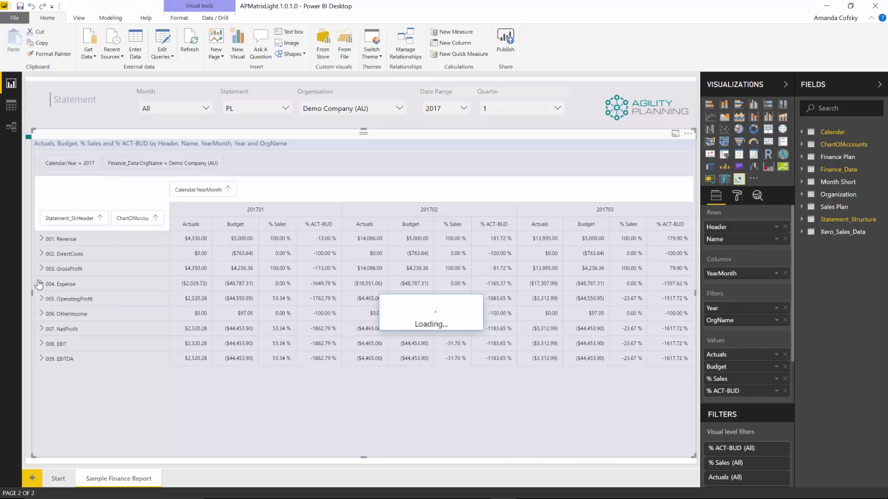
pyautogui.click(41, 299)
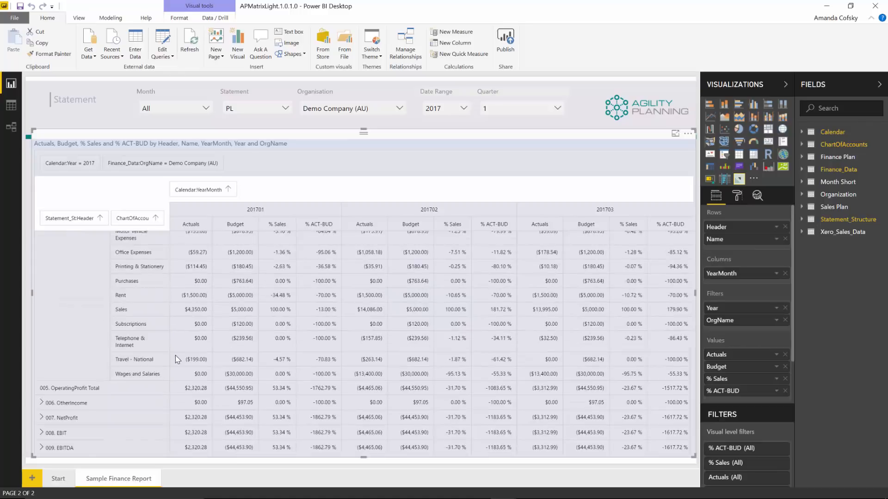
pyautogui.click(41, 299)
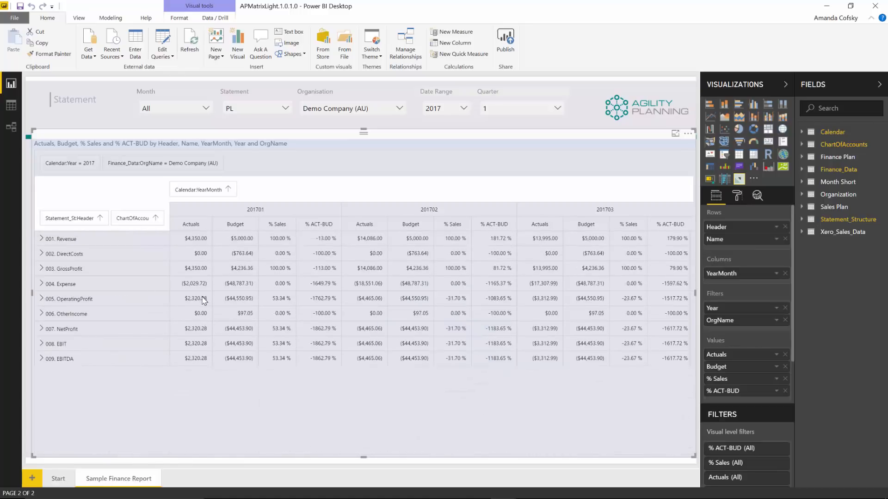
# Step: Switch to the MAQ Software Gantt chart report, examine milestone dates along the ProjectData timeline, and return to the timeline's start
pyautogui.press('alt')
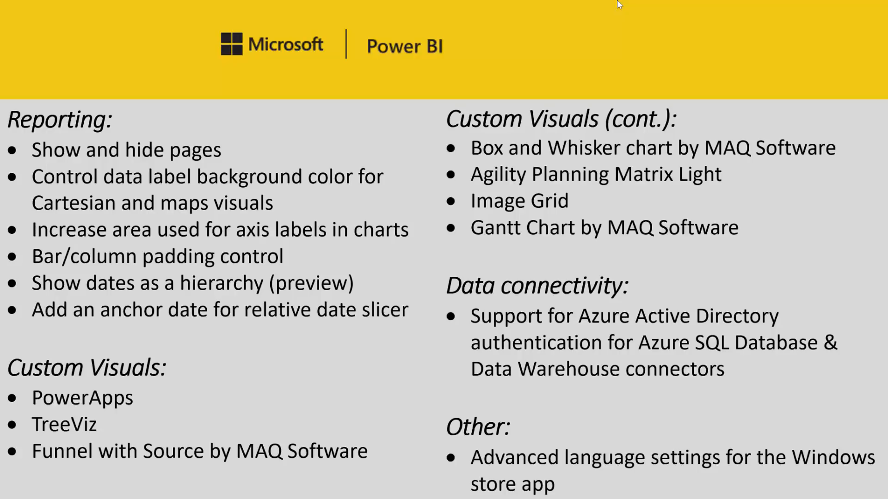
pyautogui.hotkey('alt', 'Tab')
pyautogui.hotkey('alt', 'Tab')
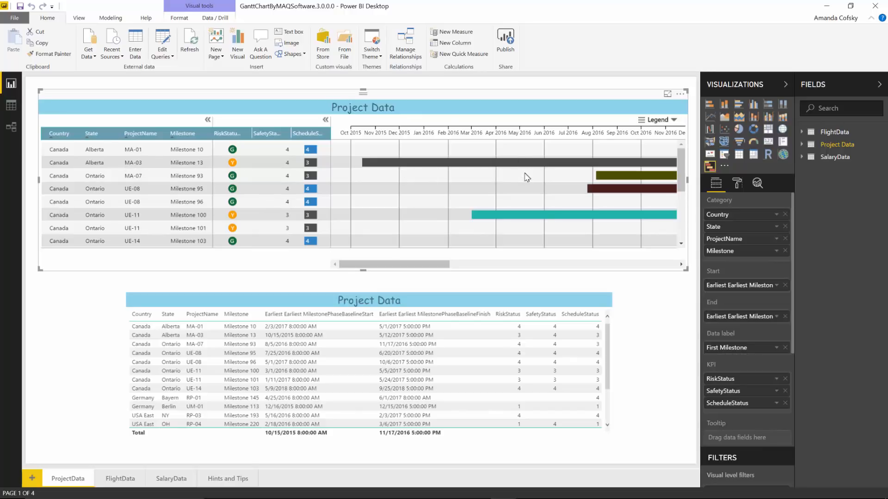
pyautogui.moveTo(435, 266); pyautogui.dragTo(477, 271)
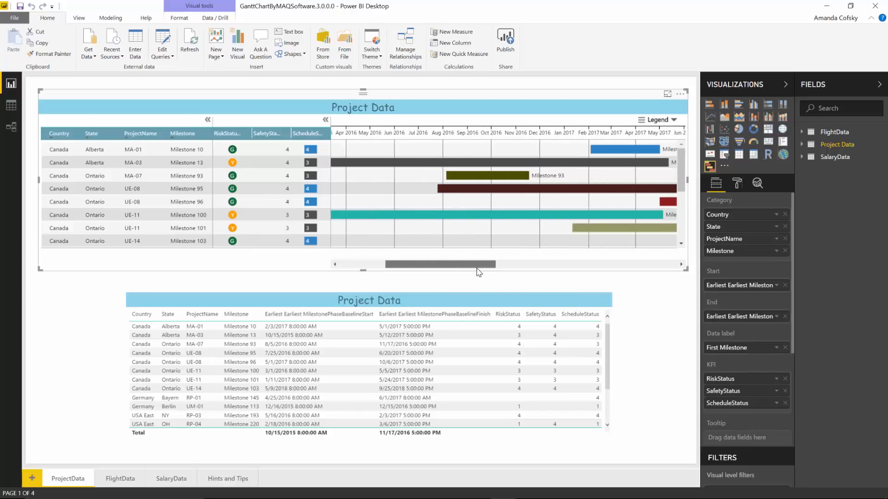
pyautogui.moveTo(513, 183)
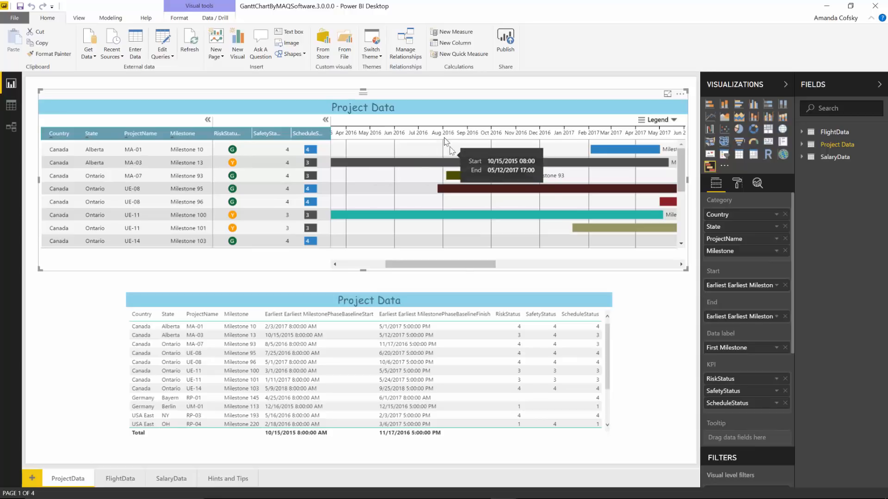
pyautogui.moveTo(463, 265); pyautogui.dragTo(424, 296)
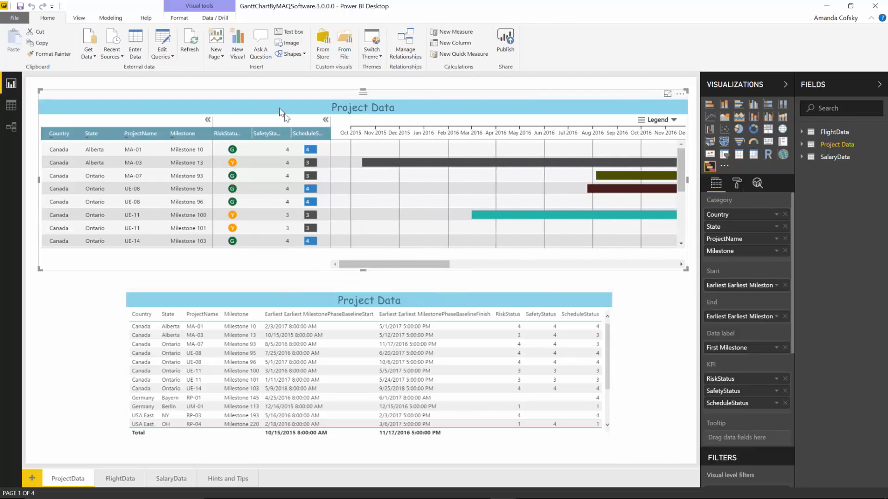